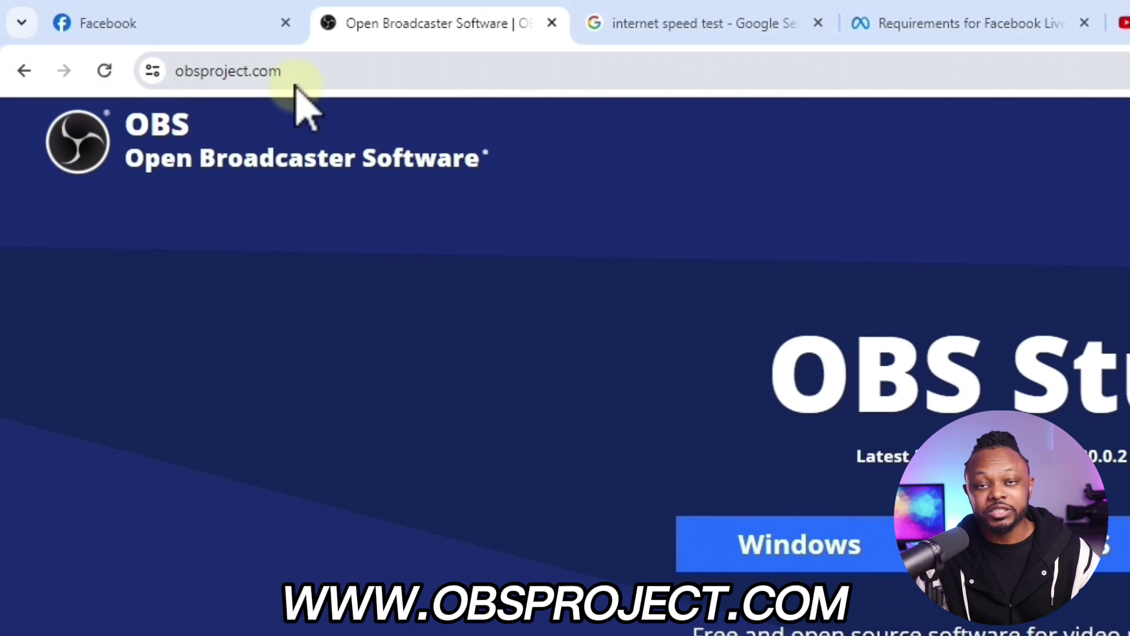
Minimize the browser showing the OBS download page and switch to OBS Studio.
scroll(588, 416, "down", 2)
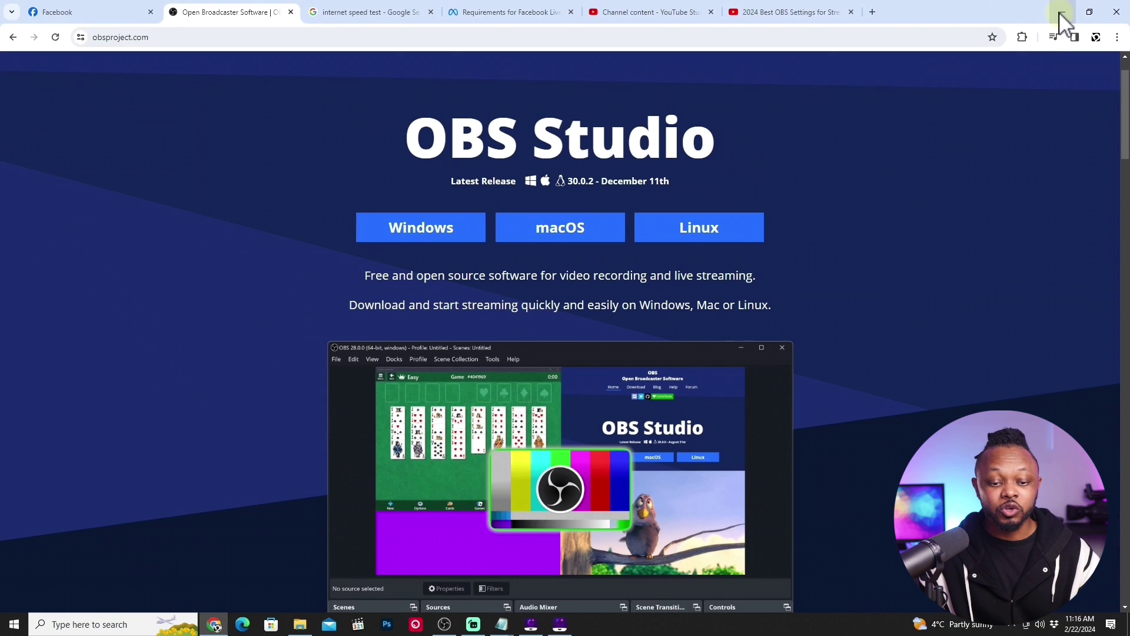
left_click(1061, 13)
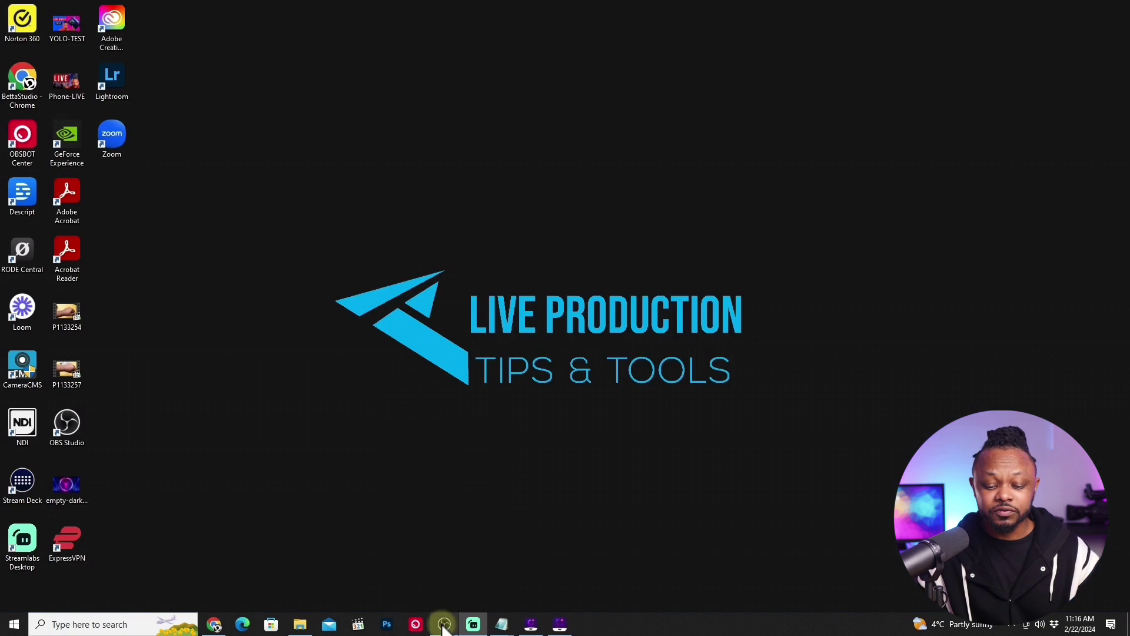
left_click(445, 624)
left_click(921, 84)
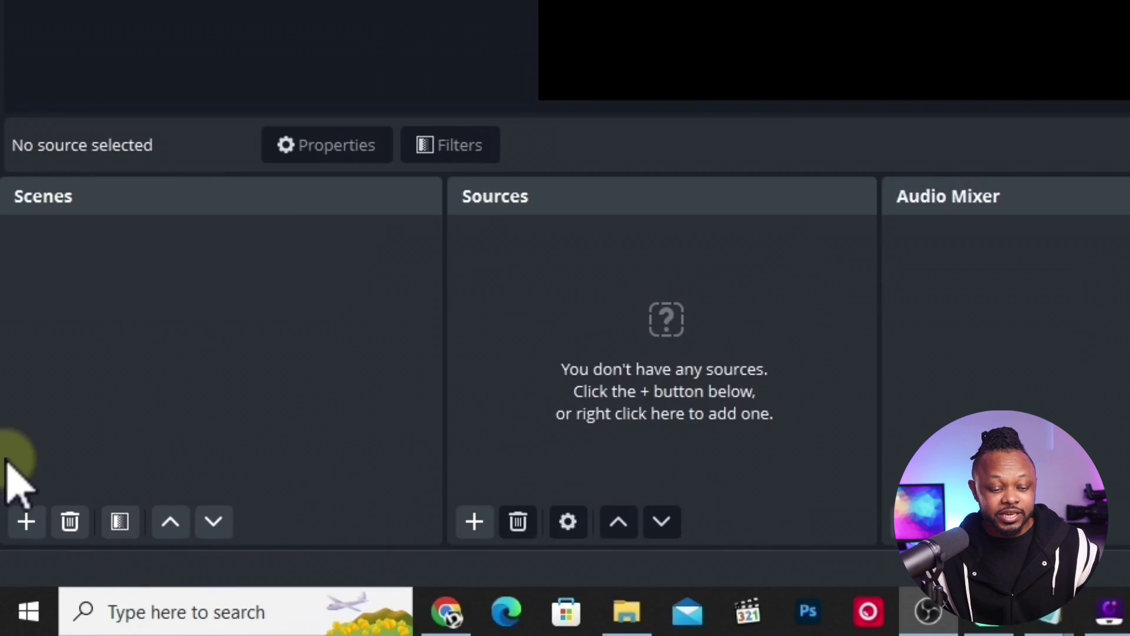
Add a new scene named "camera".
left_click(20, 552)
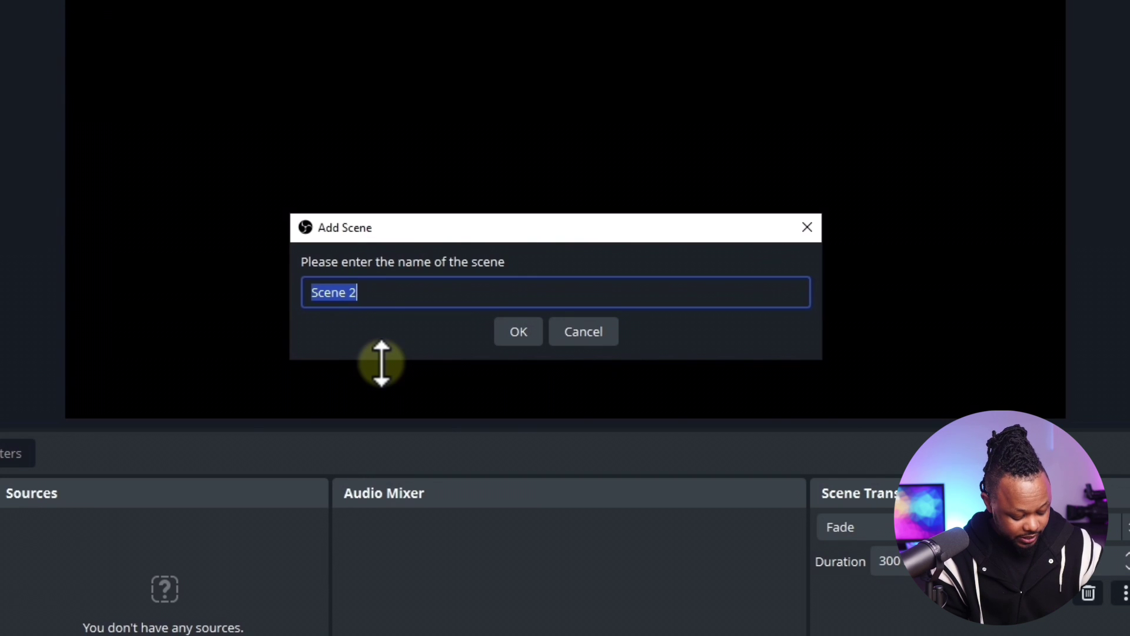
type("Ch")
key("BackSpace")
key("BackSpace")
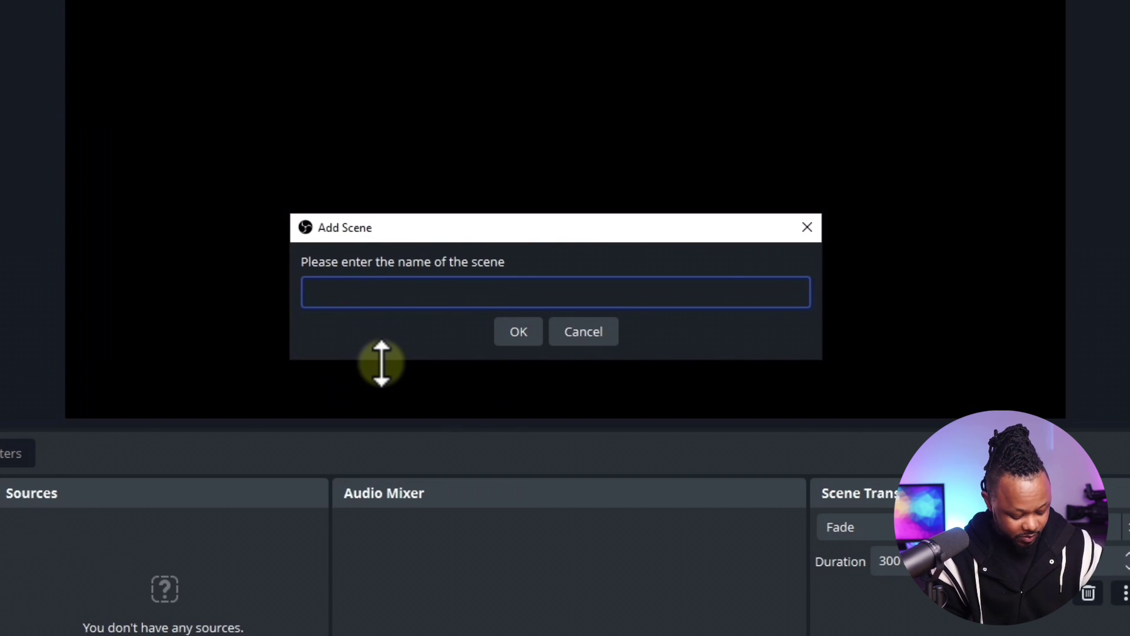
type("M")
key("BackSpace")
type("camera")
left_click(523, 338)
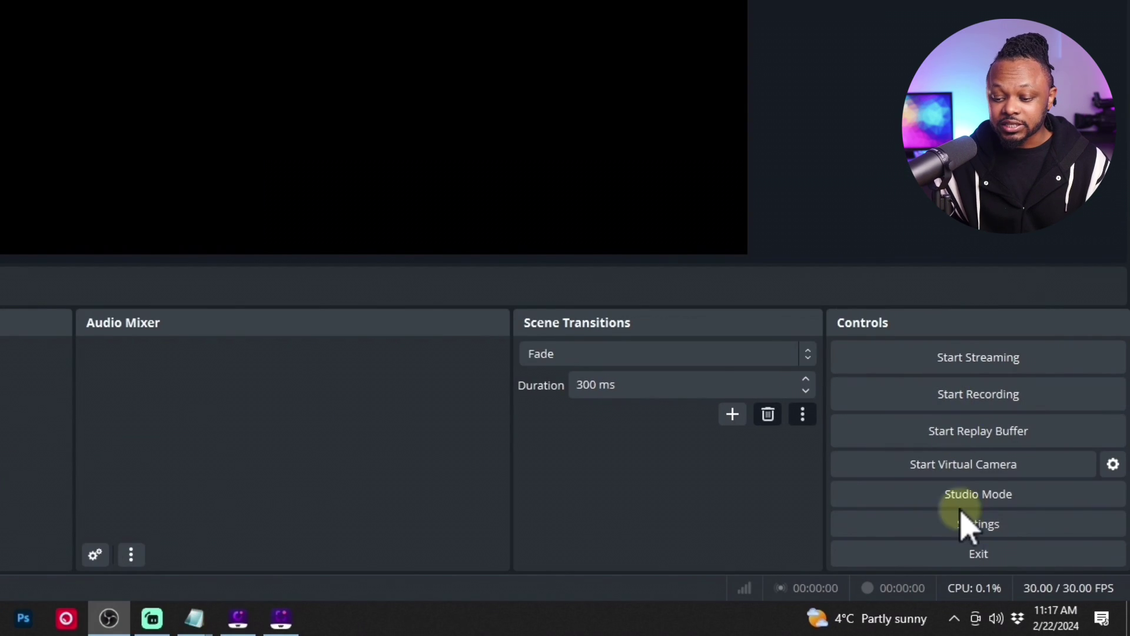
In the video settings, set the base canvas resolution to 1080x1920.
left_click(965, 524)
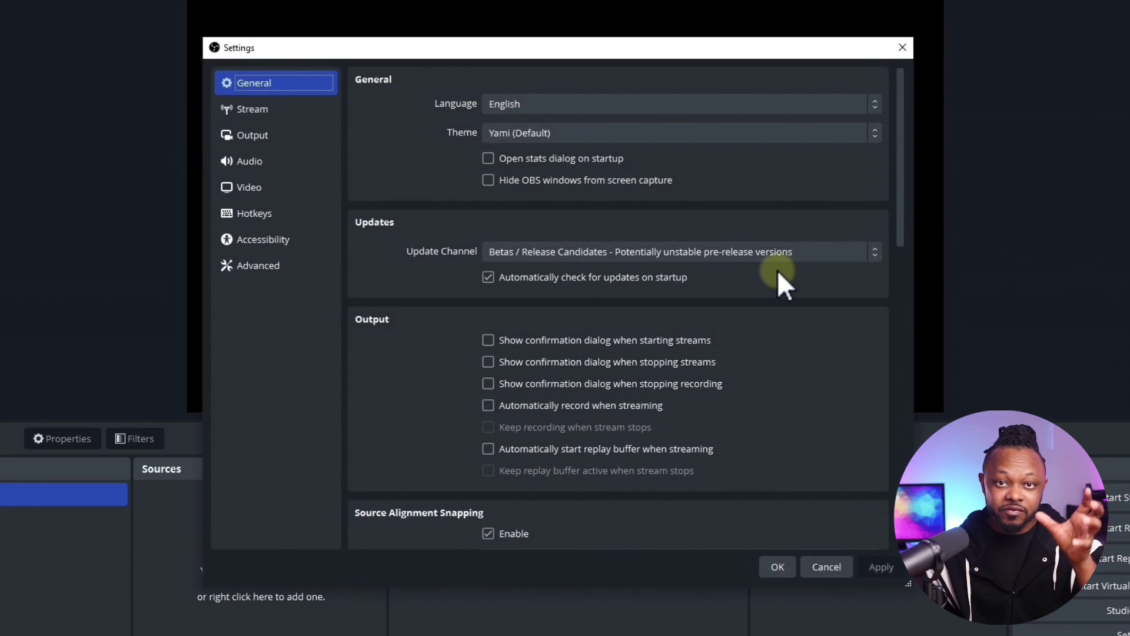
left_click(267, 114)
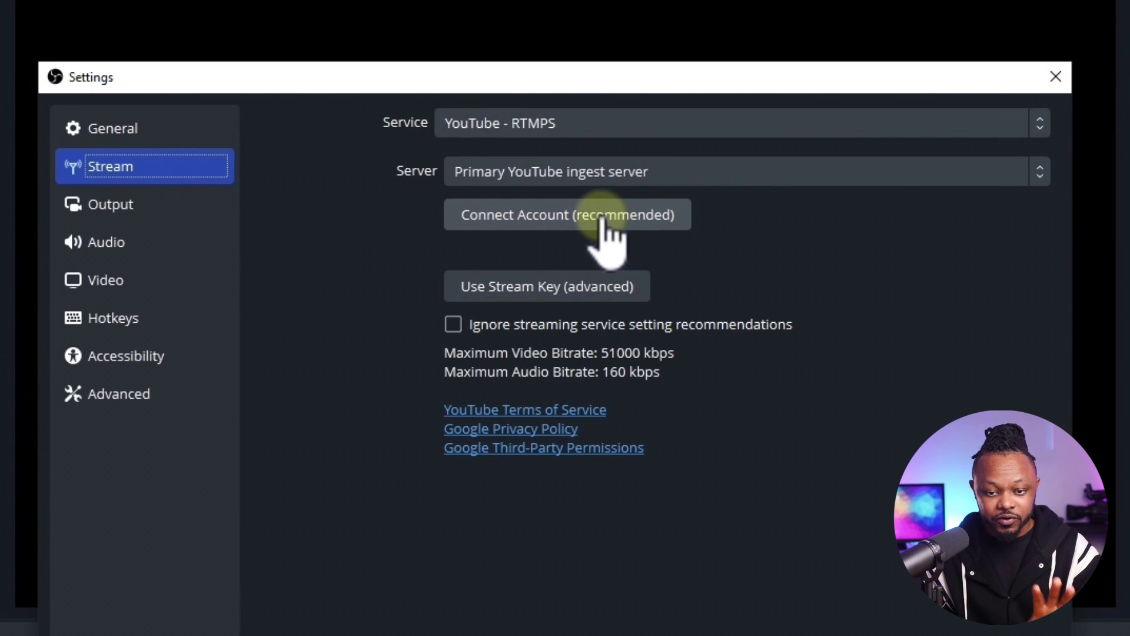
left_click(118, 281)
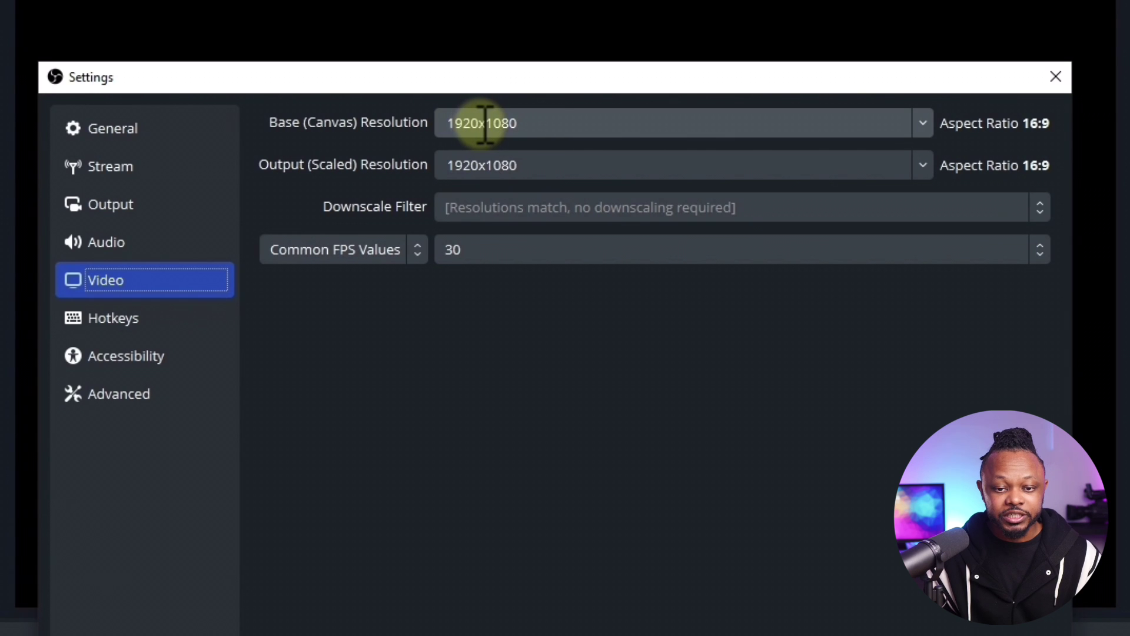
left_click_drag(486, 125, 430, 122)
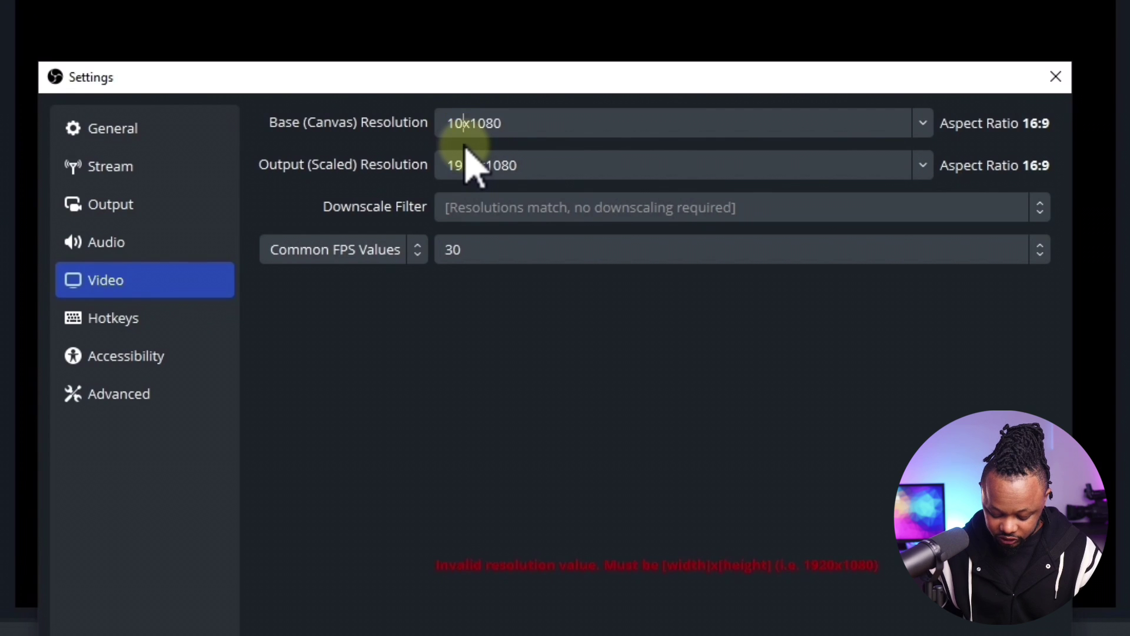
type("80")
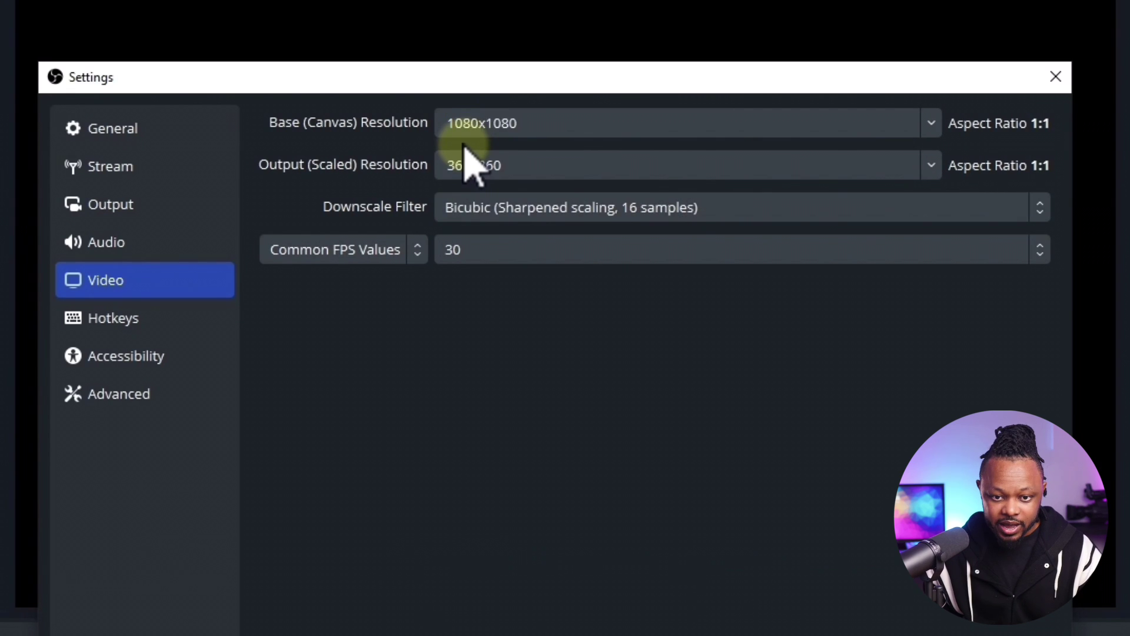
key("BackSpace")
key("BackSpace")
key("BackSpace")
type("920")
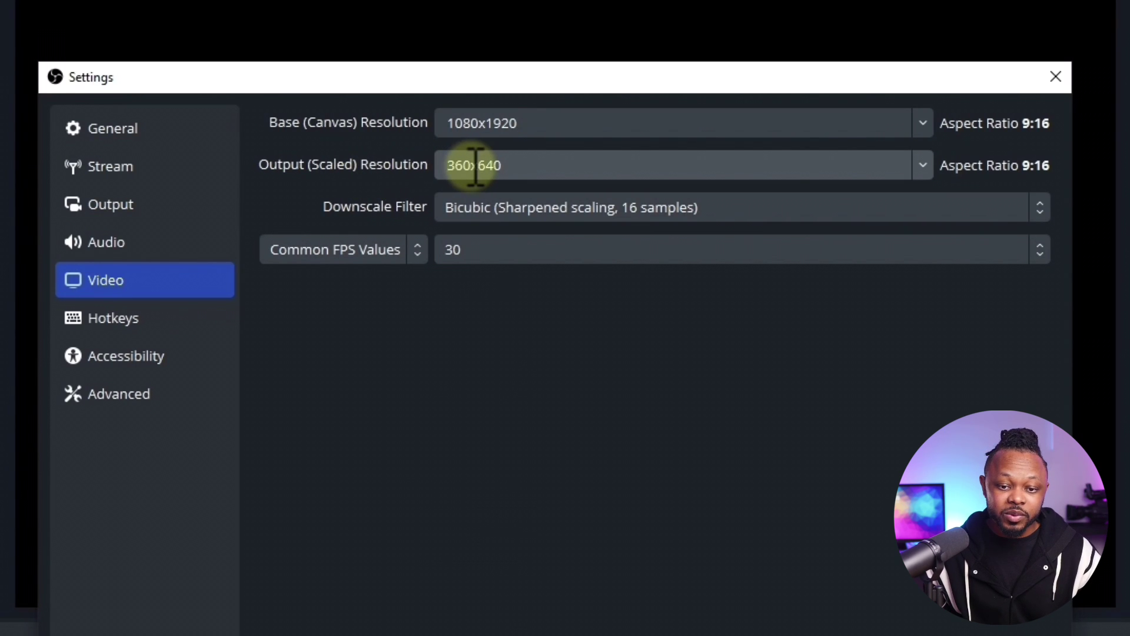
Set the output (scaled) resolution to 1080x1920 and apply the video settings.
left_click_drag(476, 167, 444, 163)
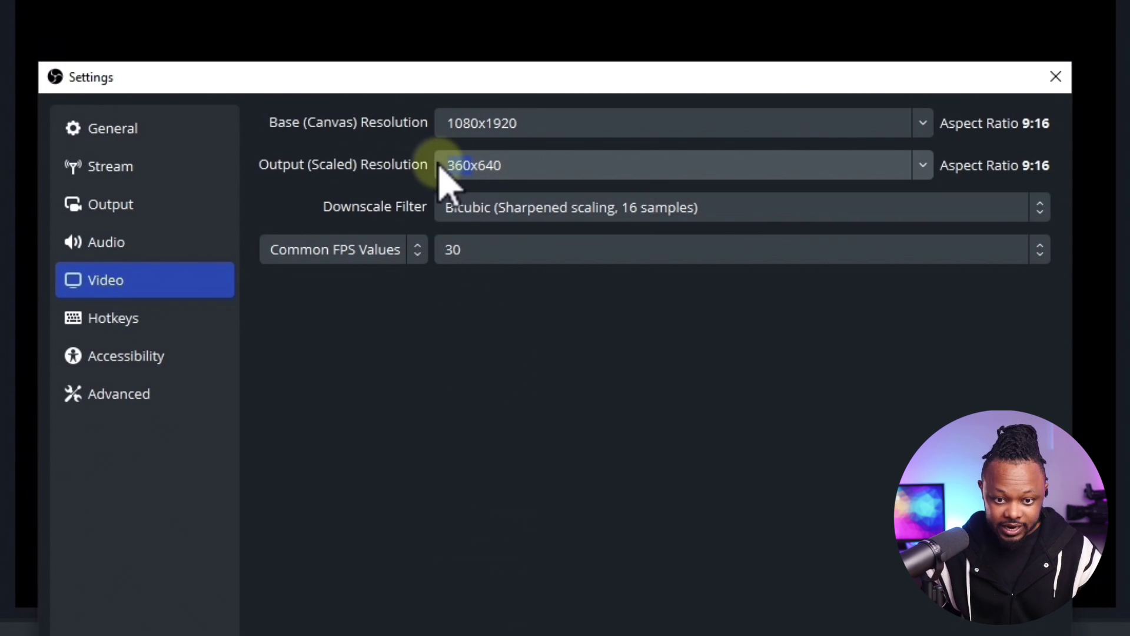
type("1080x")
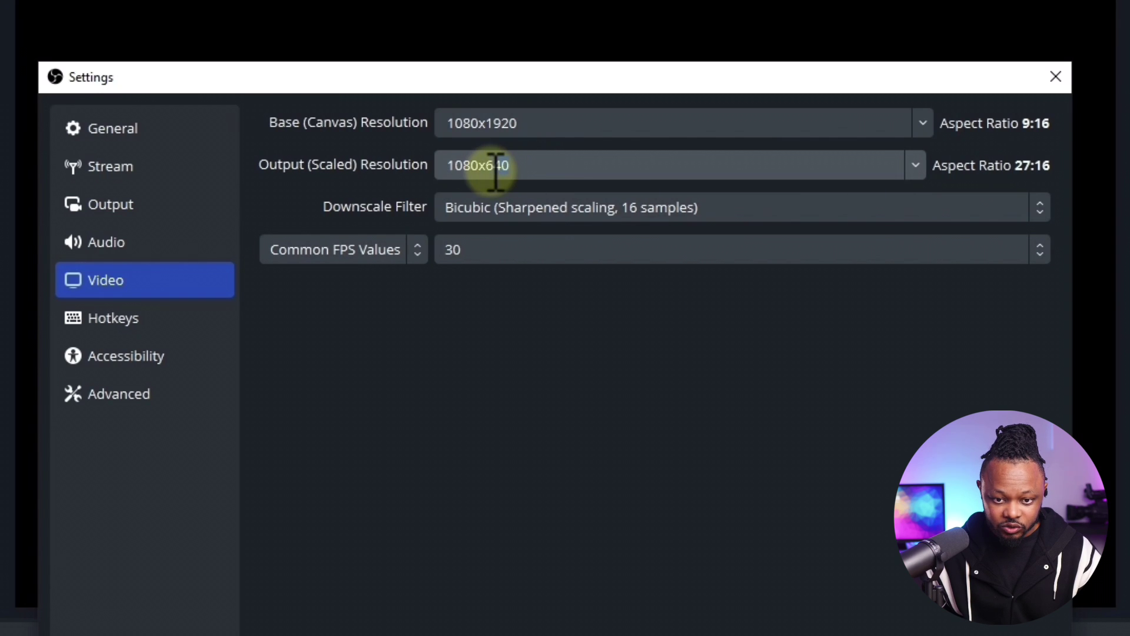
type("1920")
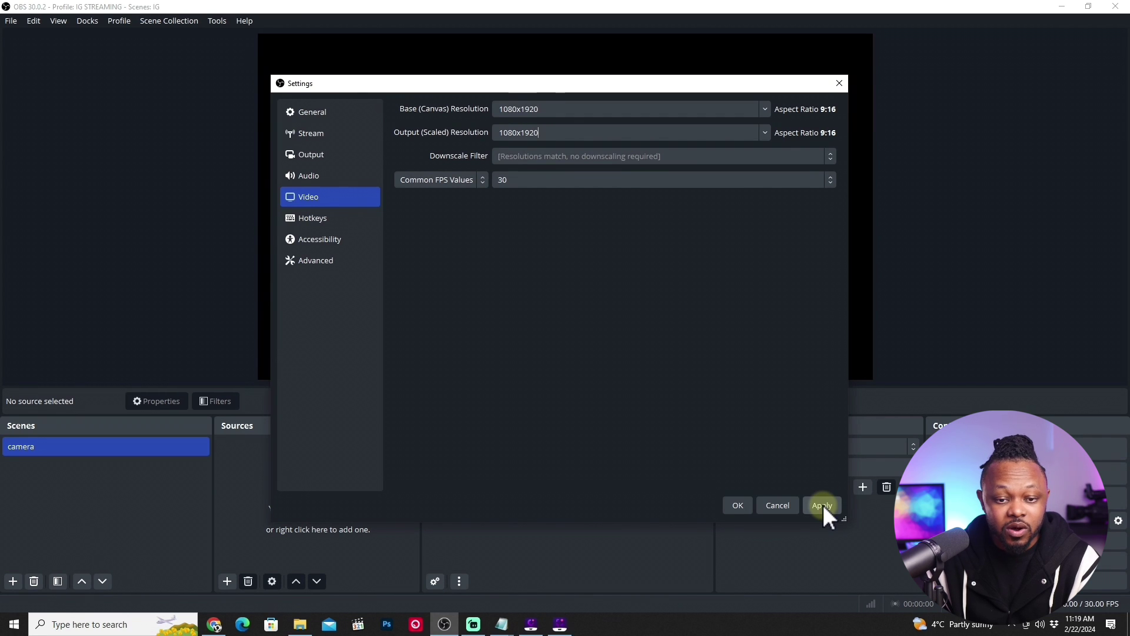
left_click(821, 505)
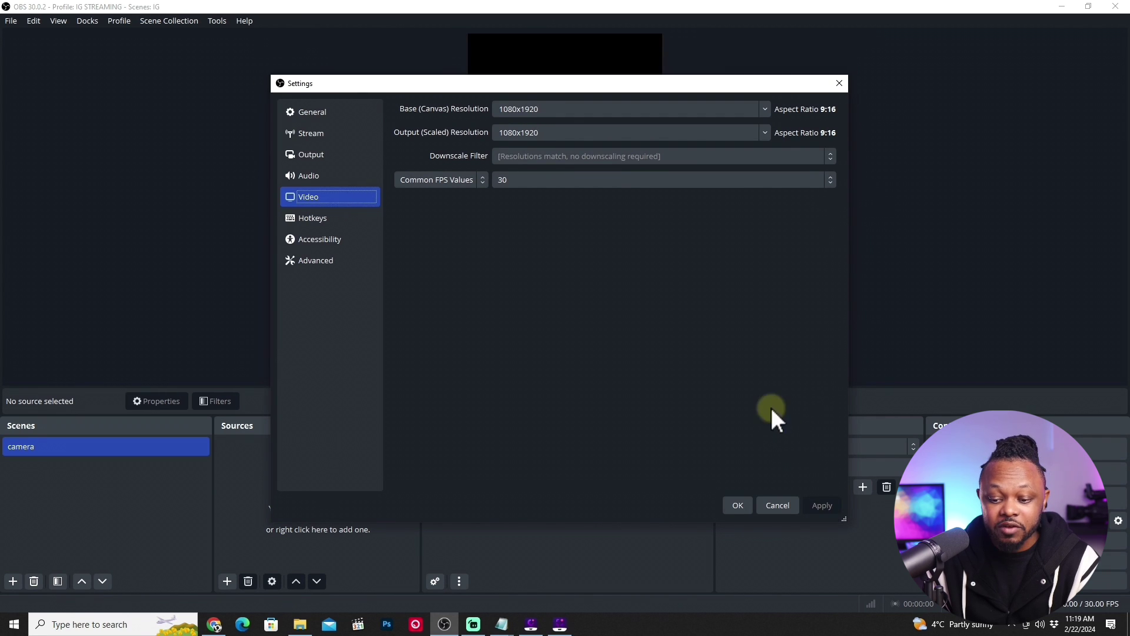
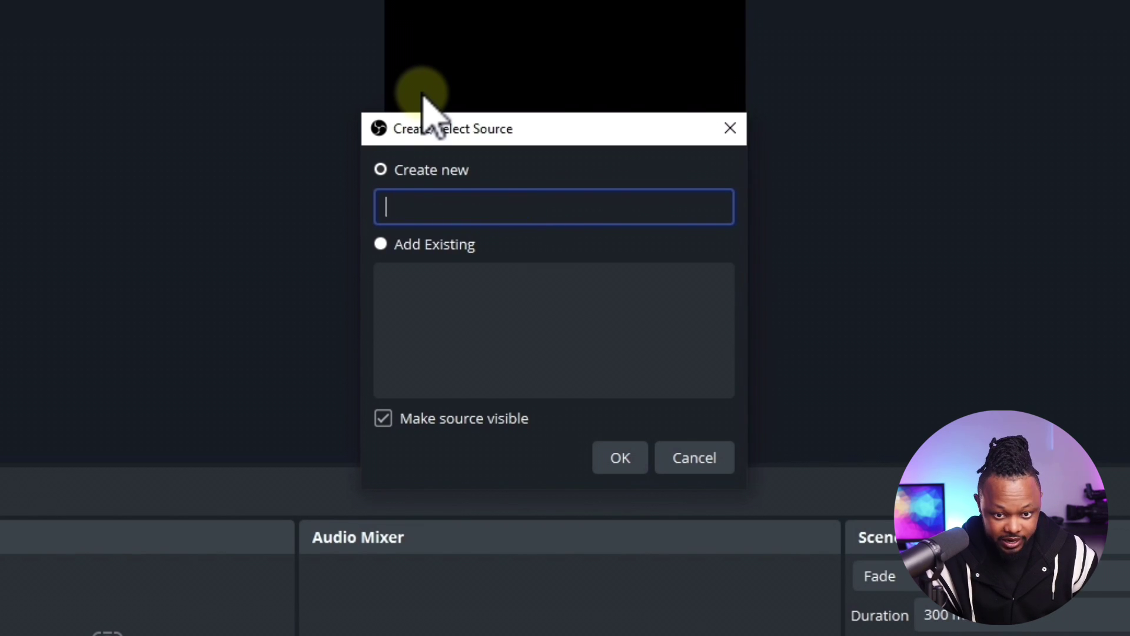
Create the capture source "Main camera" and assign the OBSBOT Tiny 2 StreamCamera device to it.
left_click(615, 460)
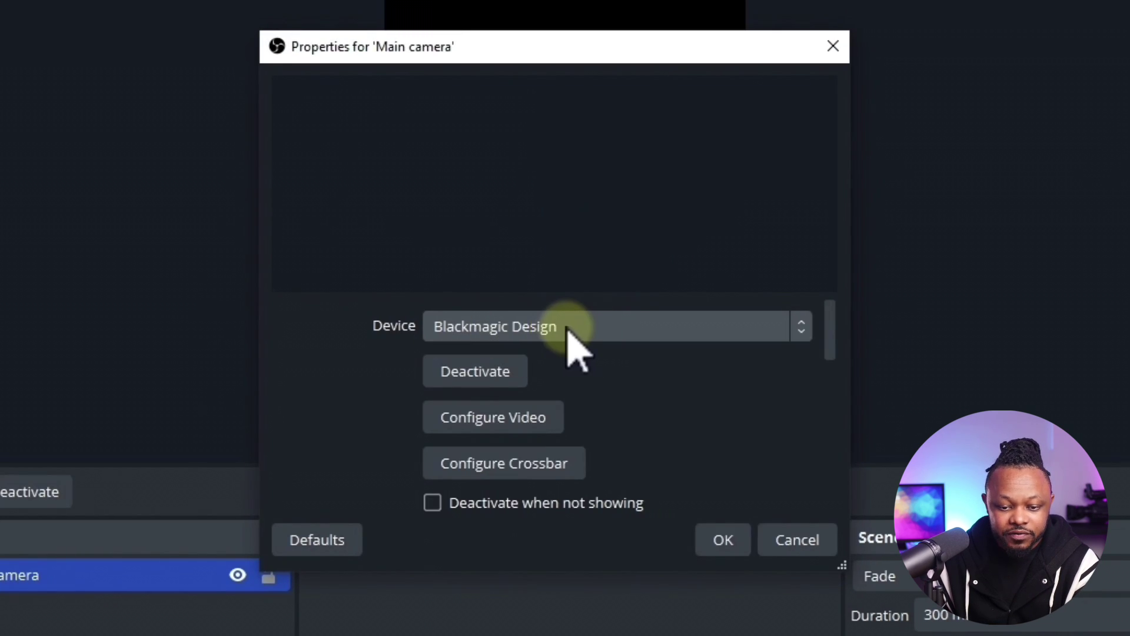
left_click(568, 325)
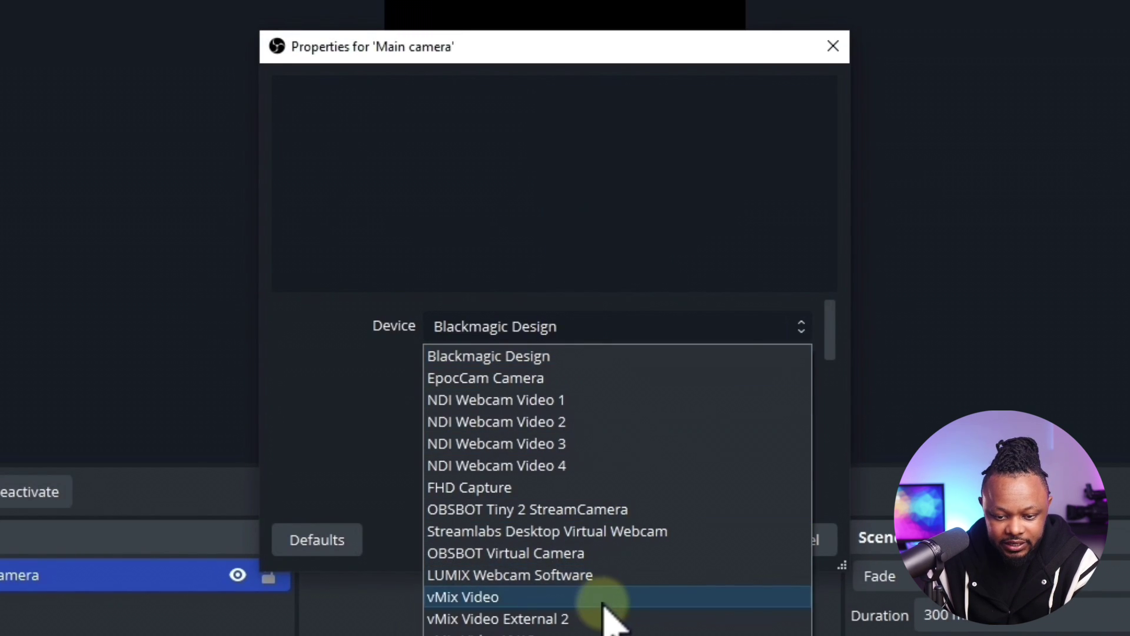
left_click(606, 509)
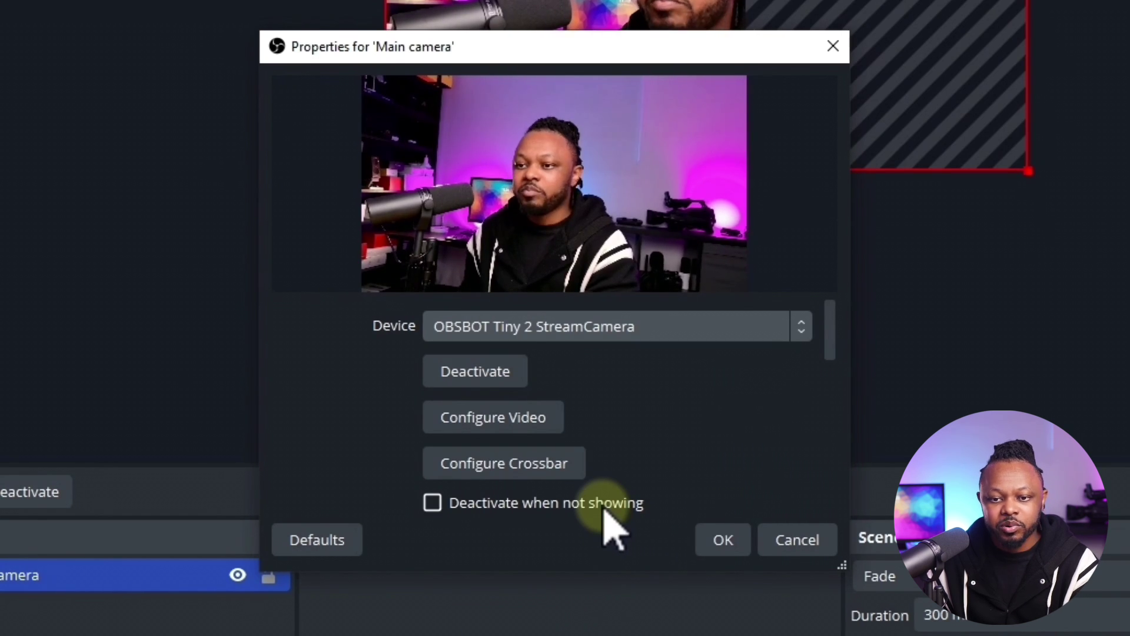
Switch the camera's resolution/FPS type to Custom and set its resolution to 1920x1080.
left_click_drag(839, 348, 834, 402)
left_click(475, 337)
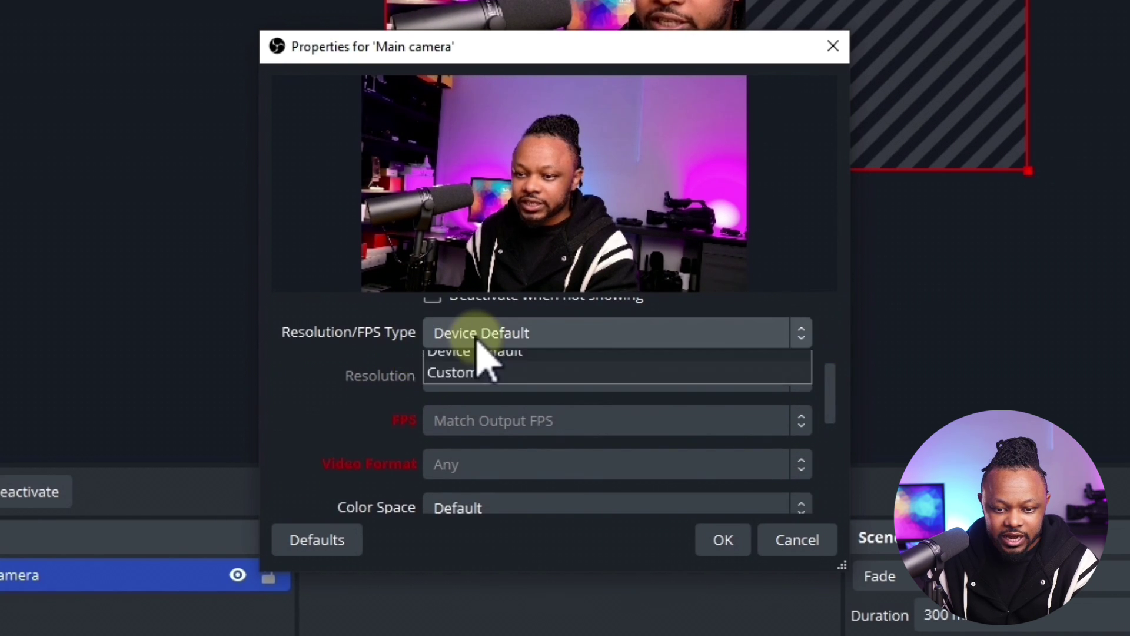
left_click(477, 388)
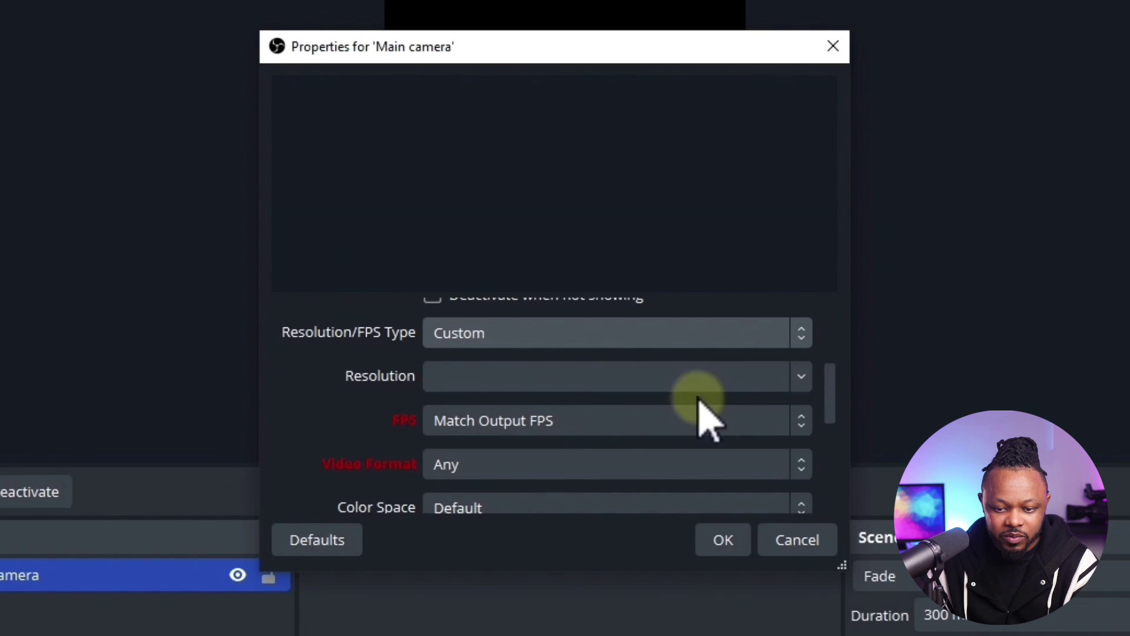
left_click(802, 377)
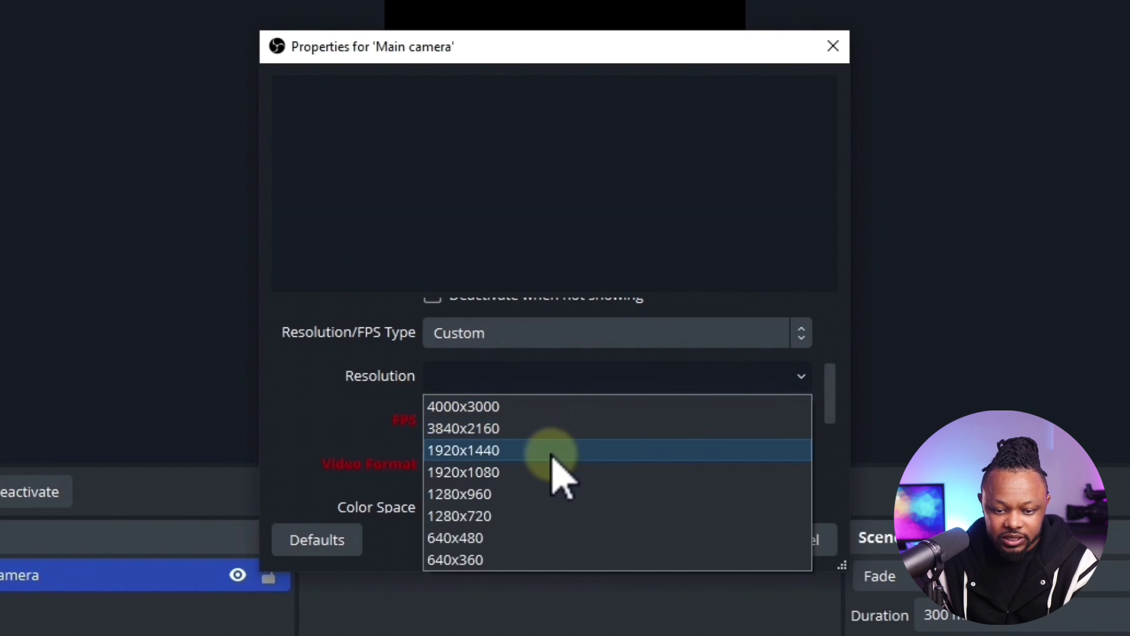
left_click(548, 473)
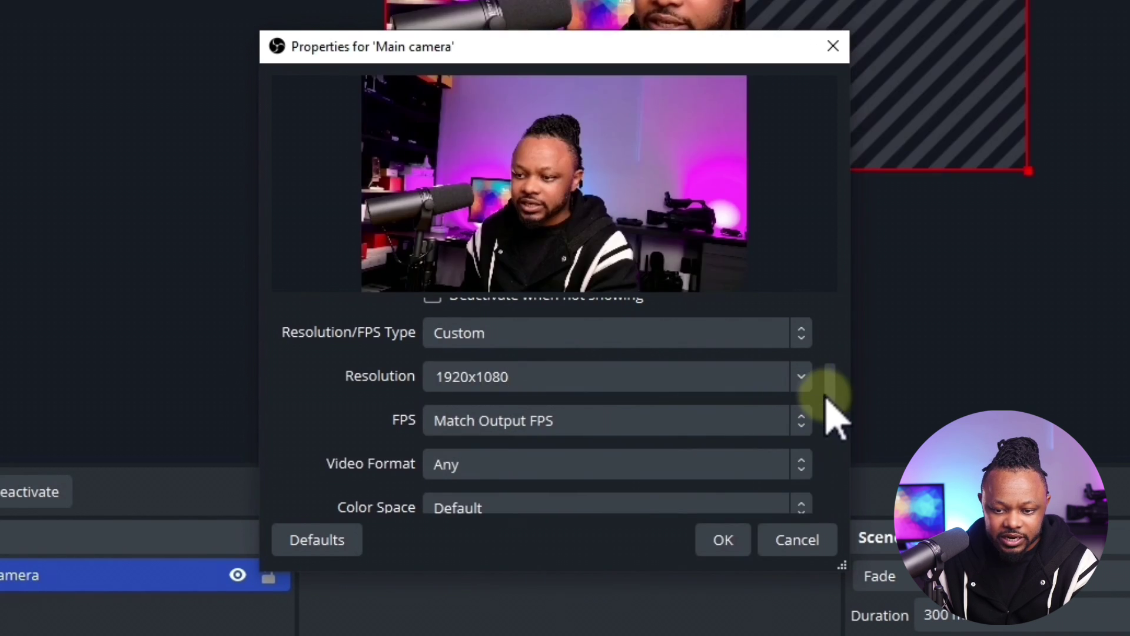
Set the camera's frame rate to 30 FPS and accept the source properties.
scroll(833, 400, "down", 2)
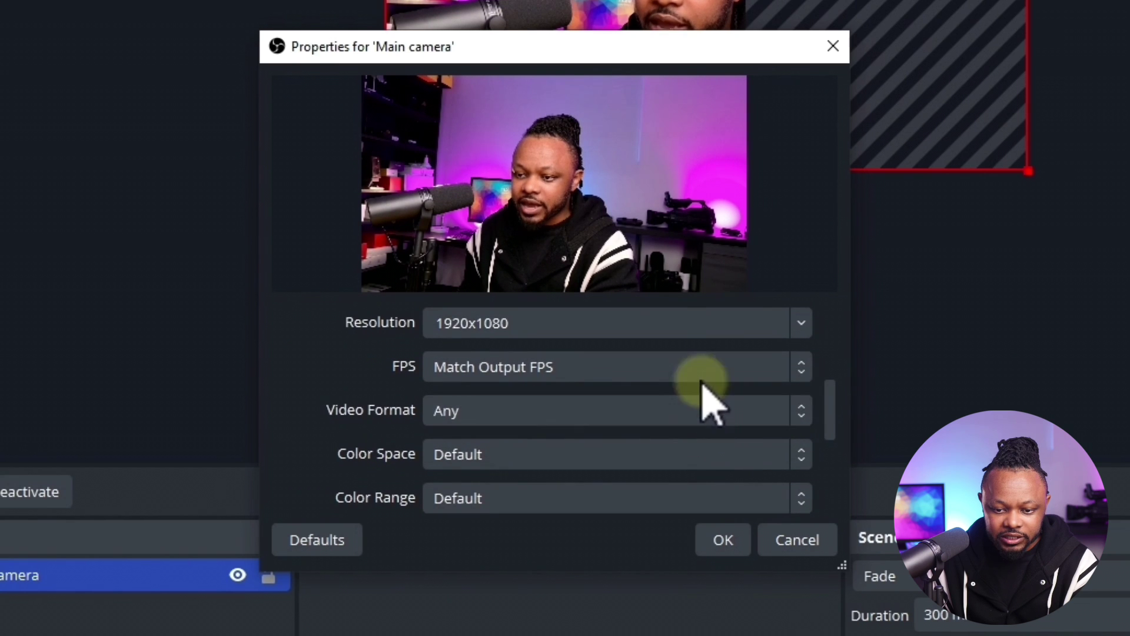
left_click(639, 379)
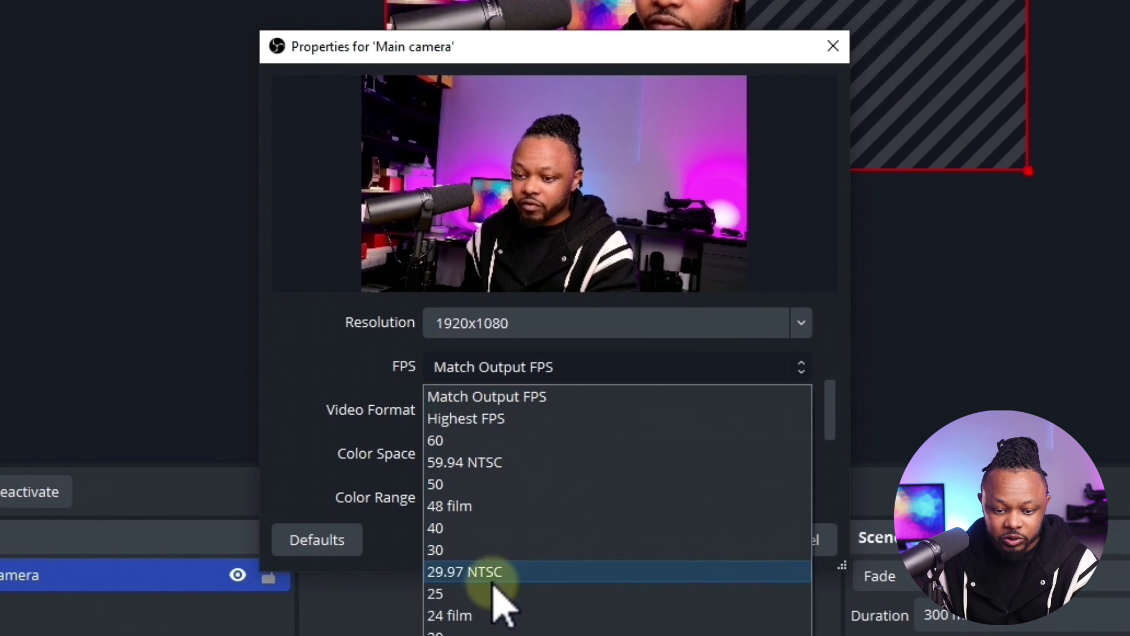
left_click(497, 550)
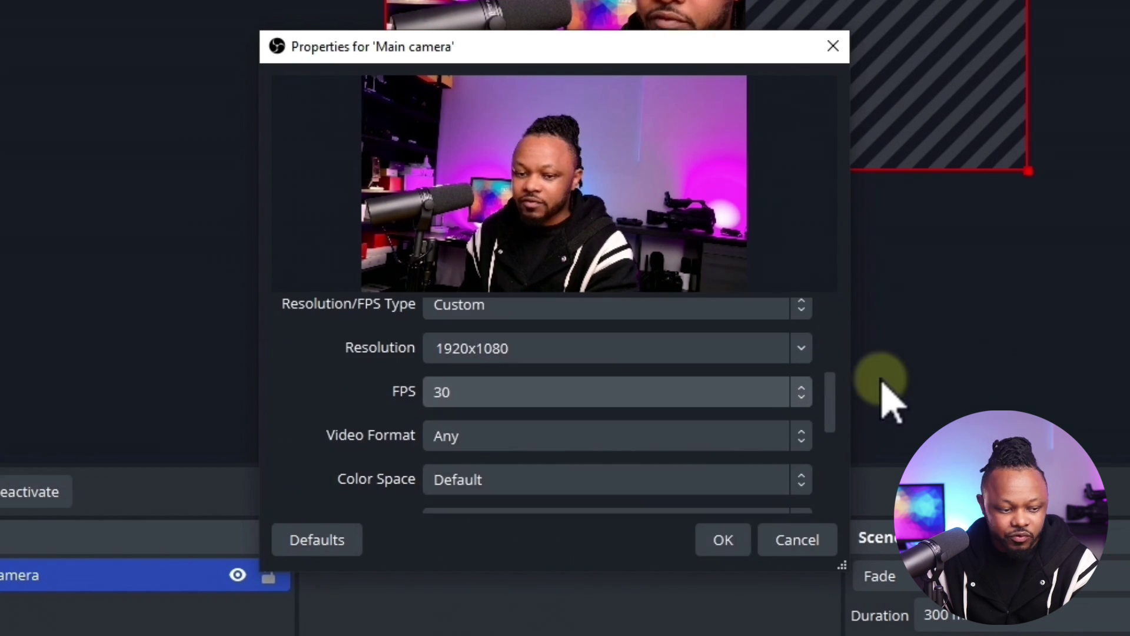
scroll(833, 438, "down", 3)
scroll(833, 421, "up", 1)
scroll(833, 453, "down", 5)
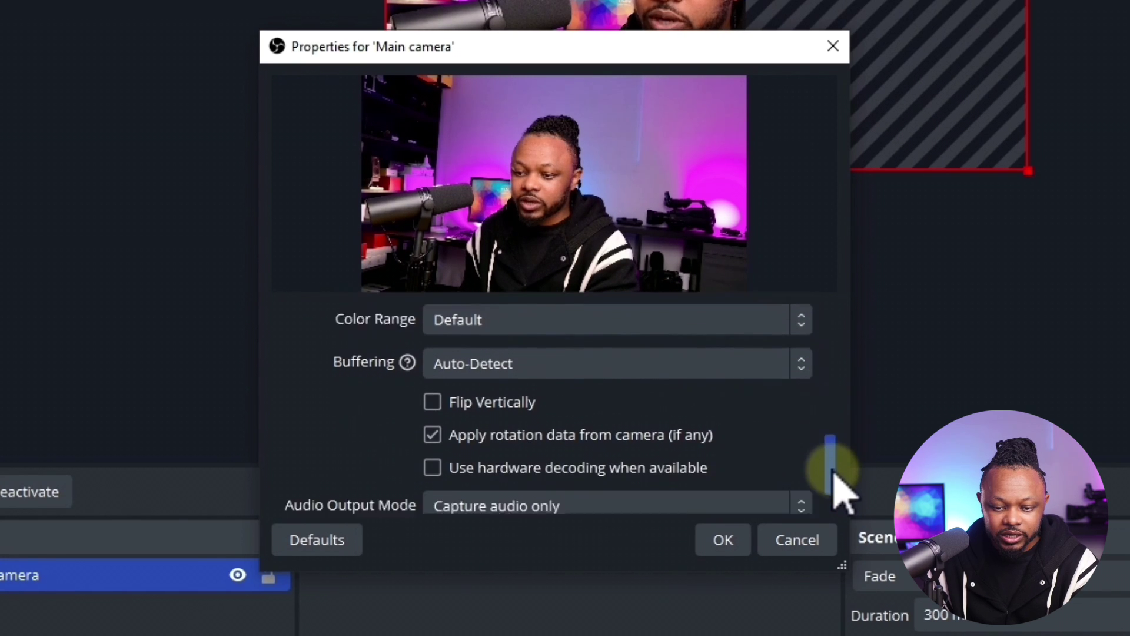
left_click(723, 540)
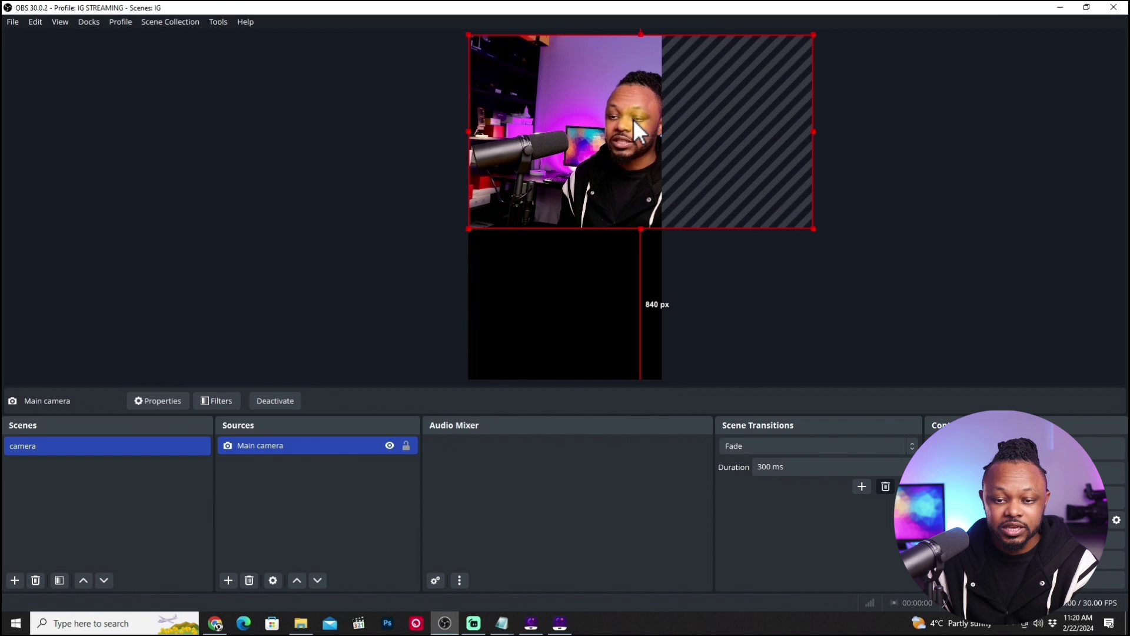
Scale the Main camera source to the full height of the vertical canvas and move it so the presenter is in frame.
left_click_drag(633, 119, 563, 122)
left_click_drag(571, 229, 571, 381)
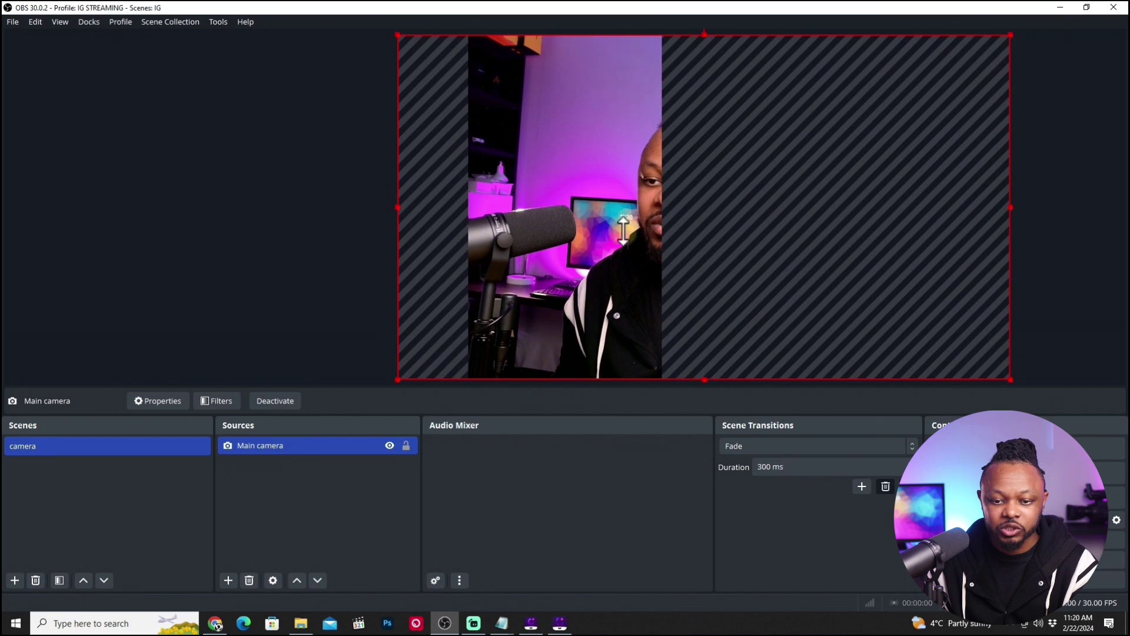
left_click_drag(622, 230, 606, 172)
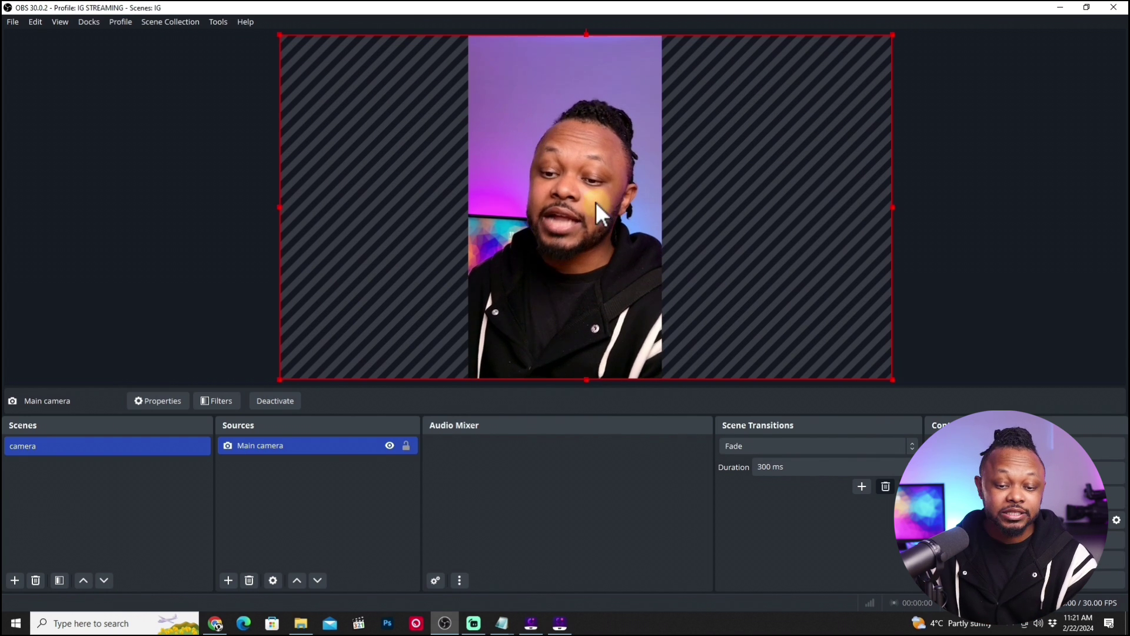
Shrink and shift the camera image so an empty band about 372 px high remains along the canvas's lower edge.
left_click_drag(587, 380, 580, 243)
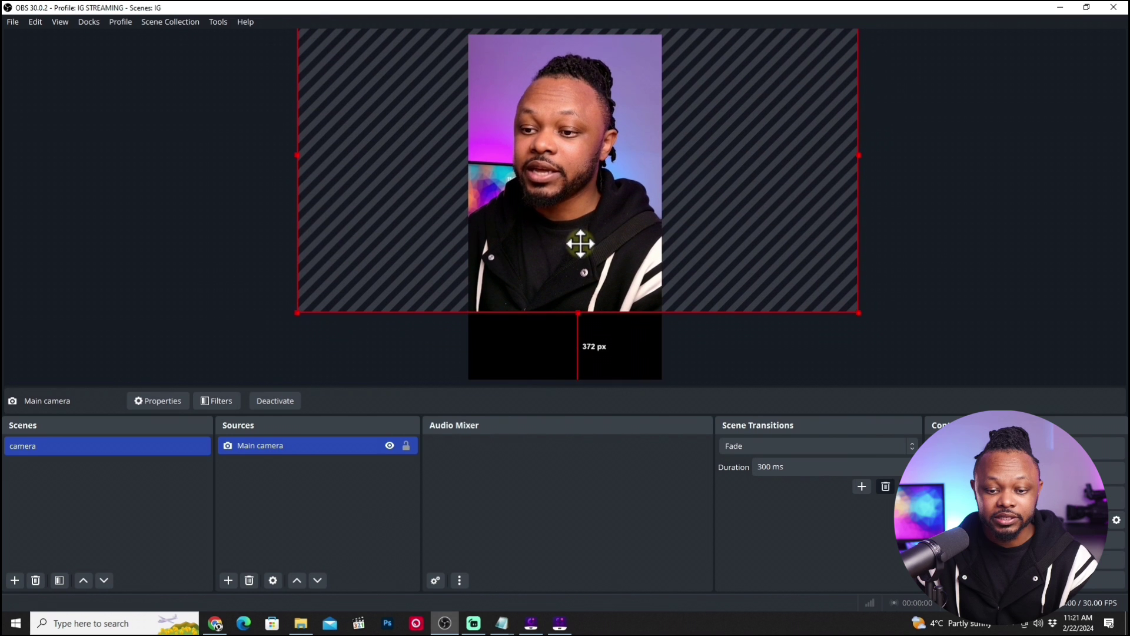
left_click(655, 340)
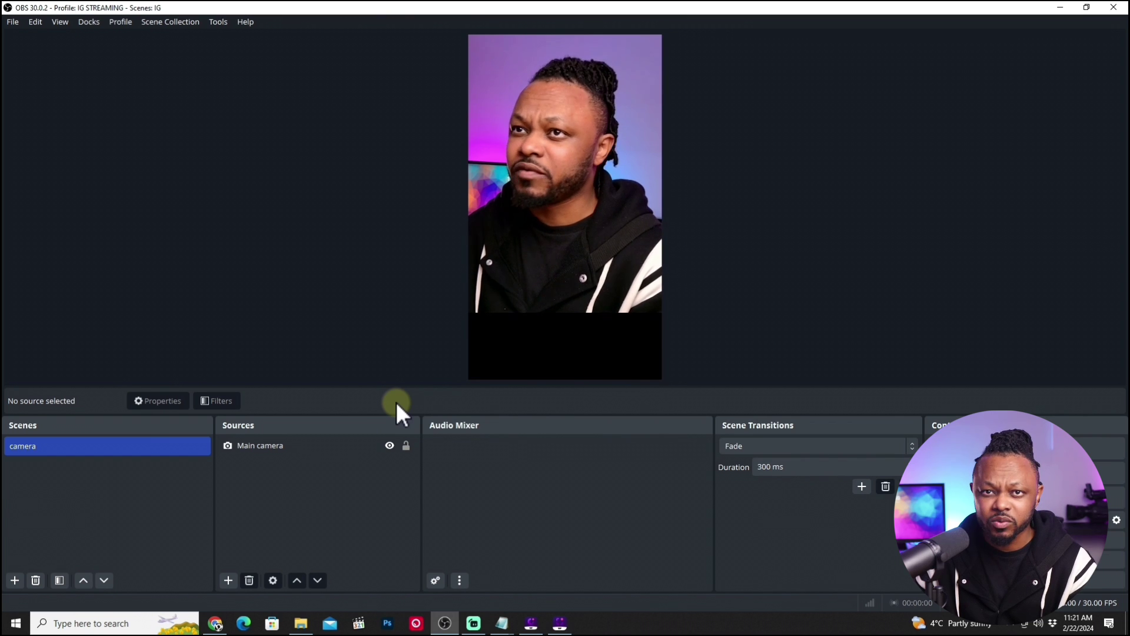
Enlarge the Main camera source down to the canvas's lower edge and reposition it to fill the vertical frame around the presenter.
left_click(575, 195)
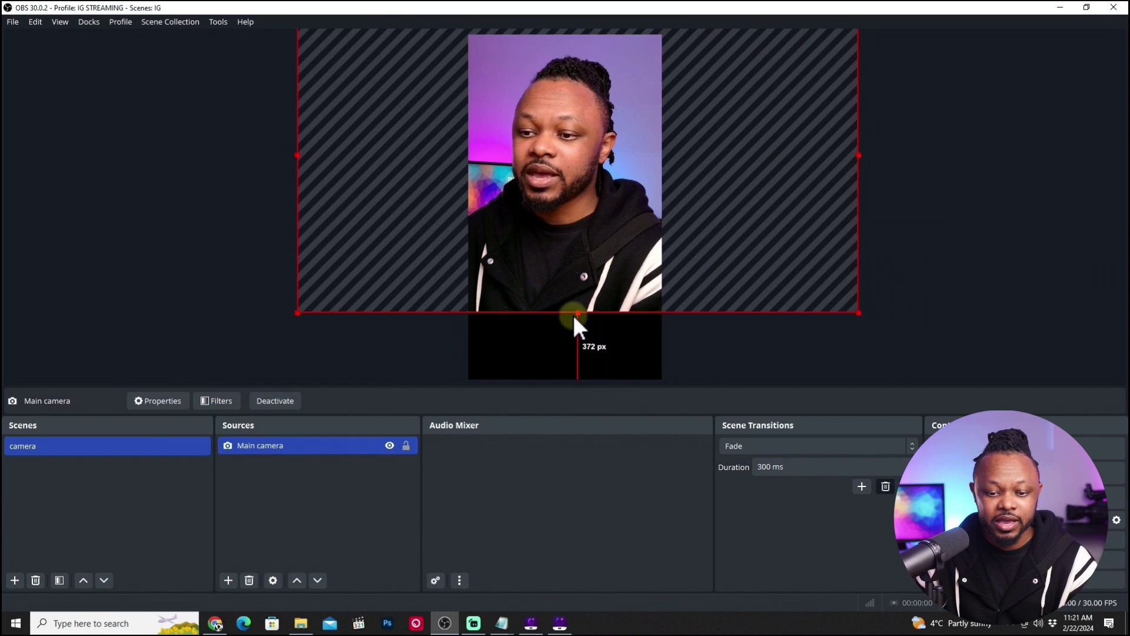
left_click_drag(579, 313, 585, 380)
left_click_drag(588, 281, 599, 233)
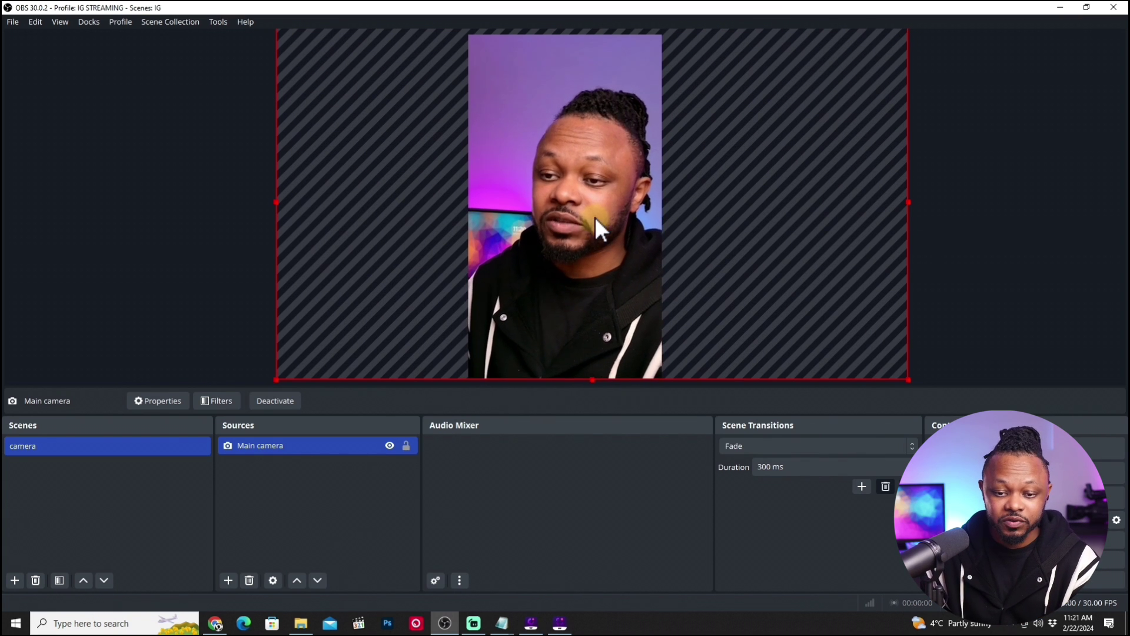
Nudge the Main camera source slightly sideways on the canvas and lock it in place.
left_click_drag(595, 216, 590, 219)
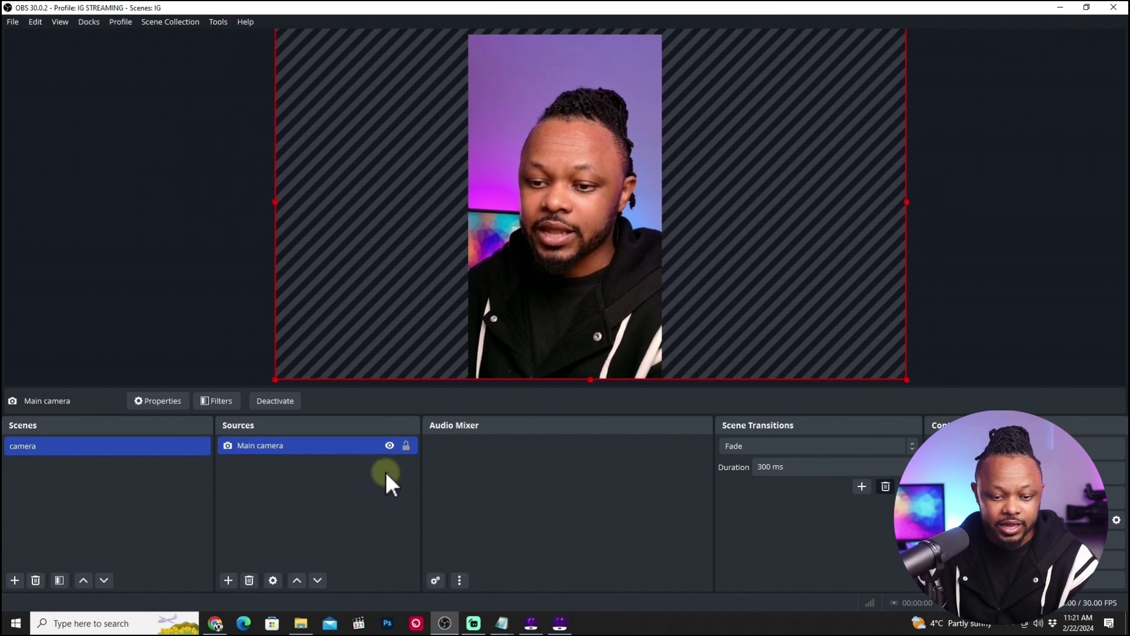
left_click(549, 371)
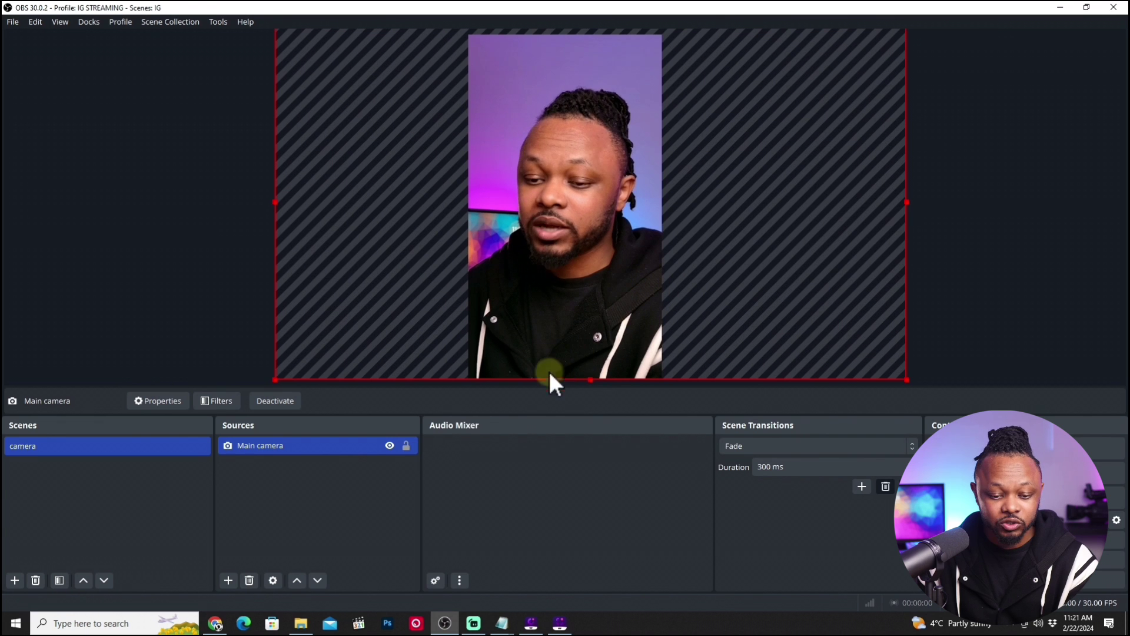
left_click(406, 447)
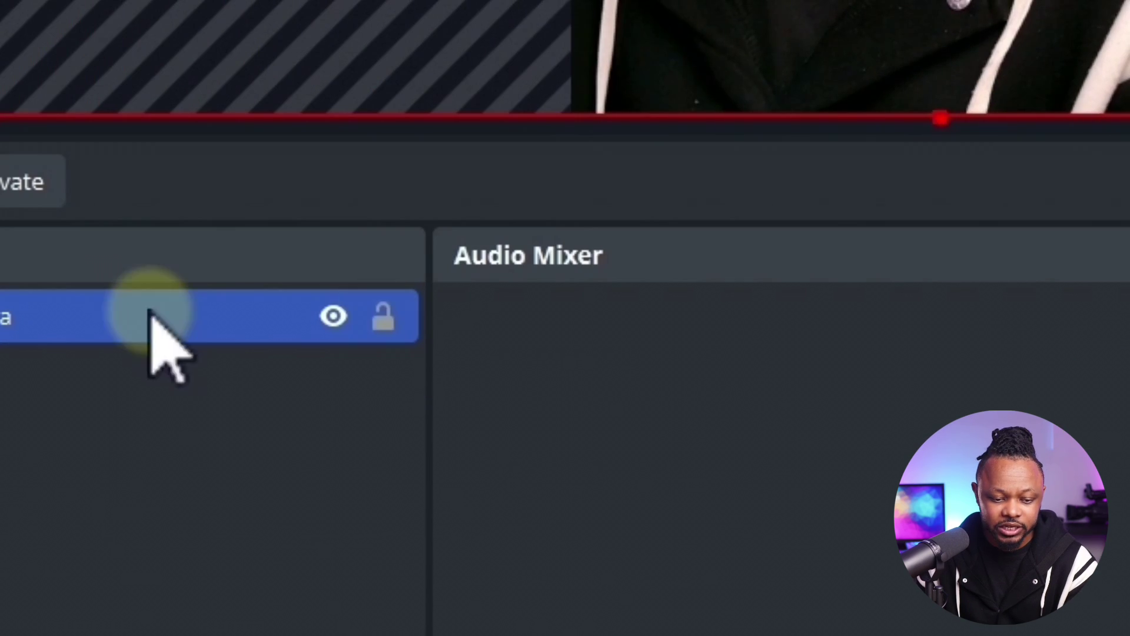
left_click(383, 317)
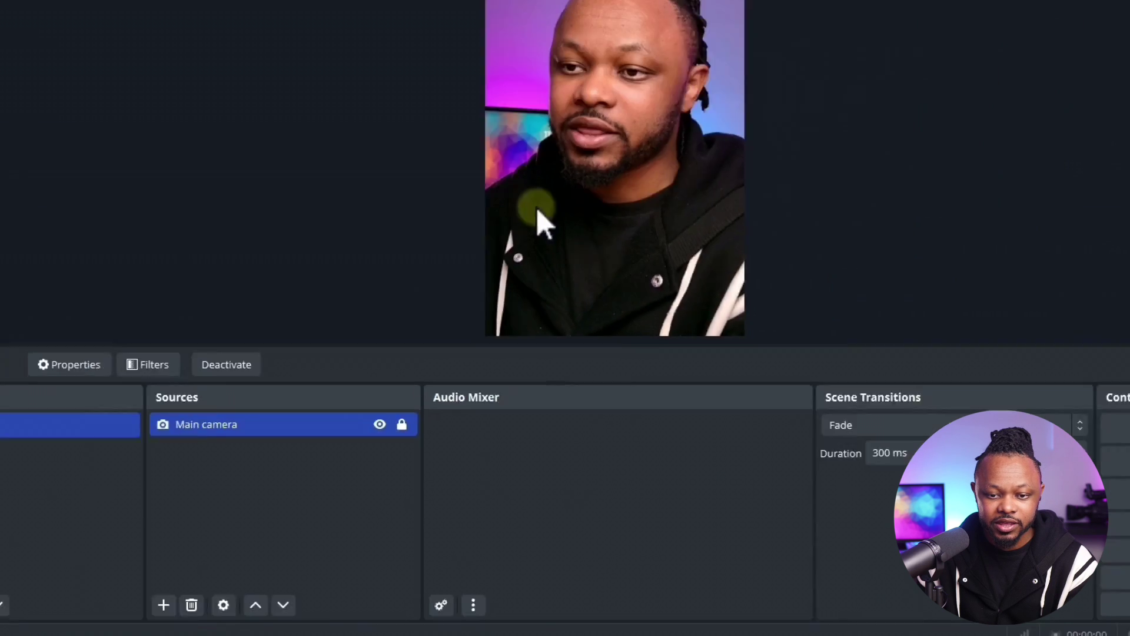
left_click(596, 253)
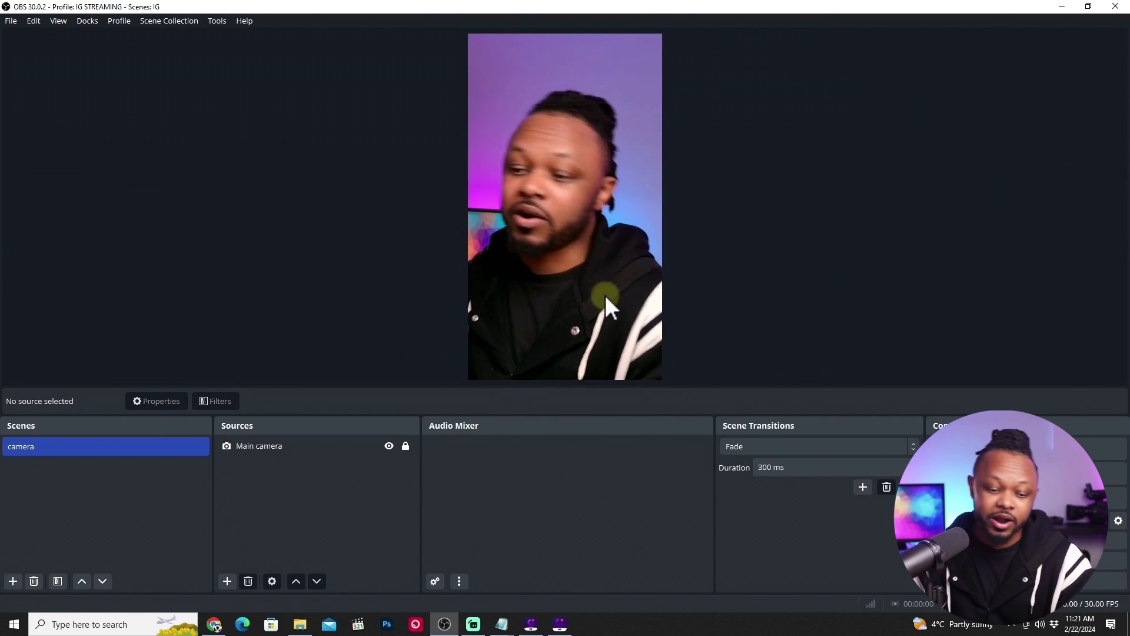
Unlock the Main camera source, shift it slightly to adjust the presenter's framing, and lock it again.
left_click(278, 446)
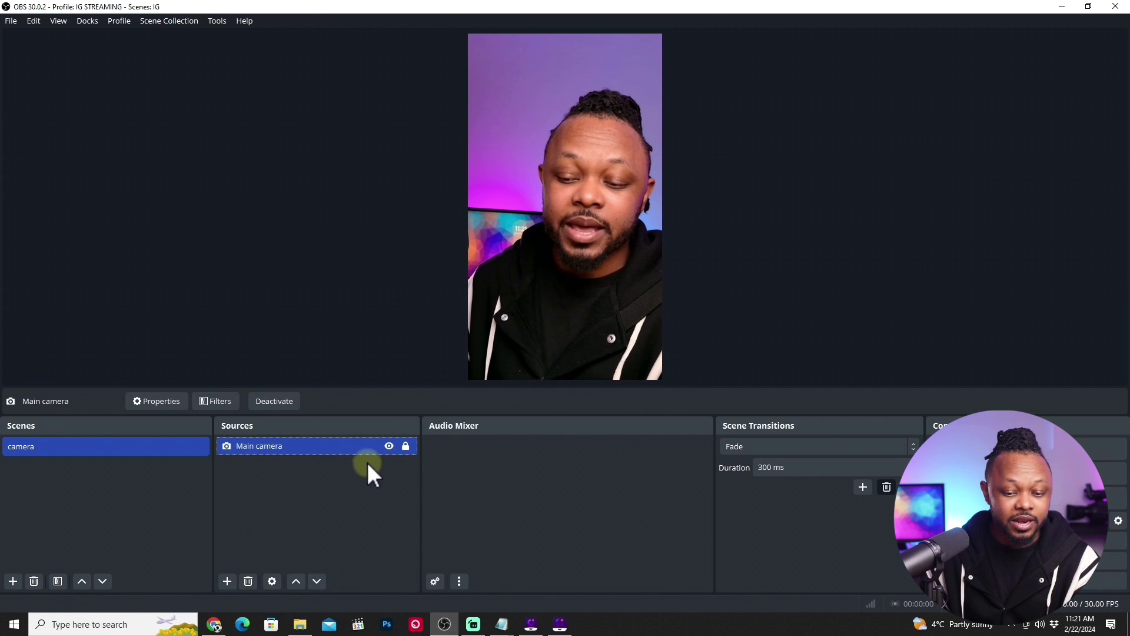
left_click(405, 446)
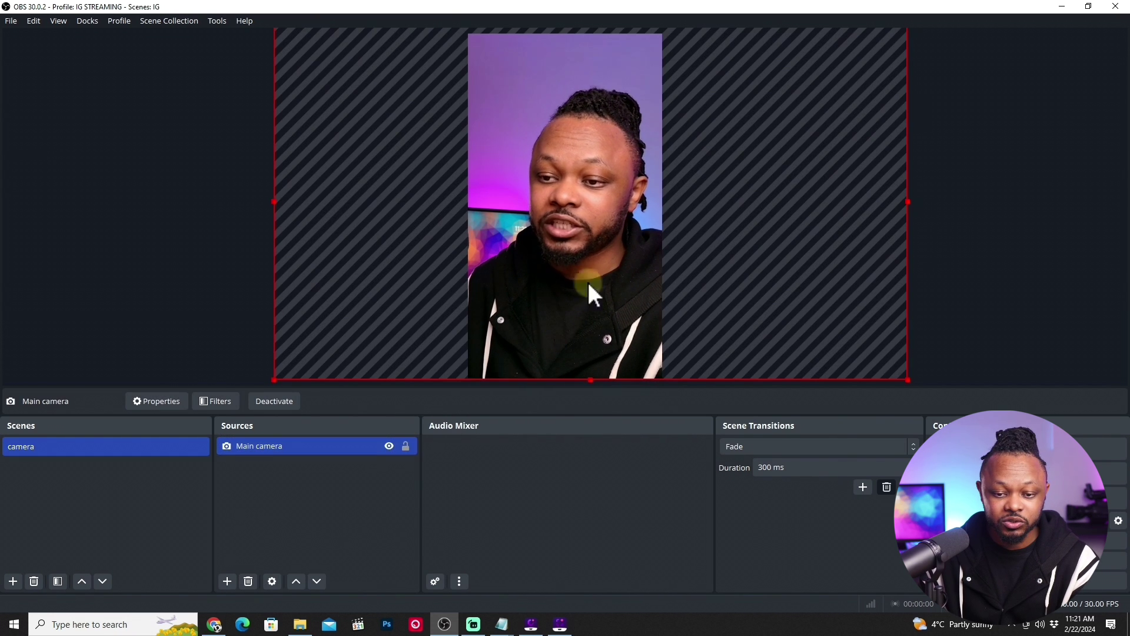
left_click_drag(592, 286, 578, 271)
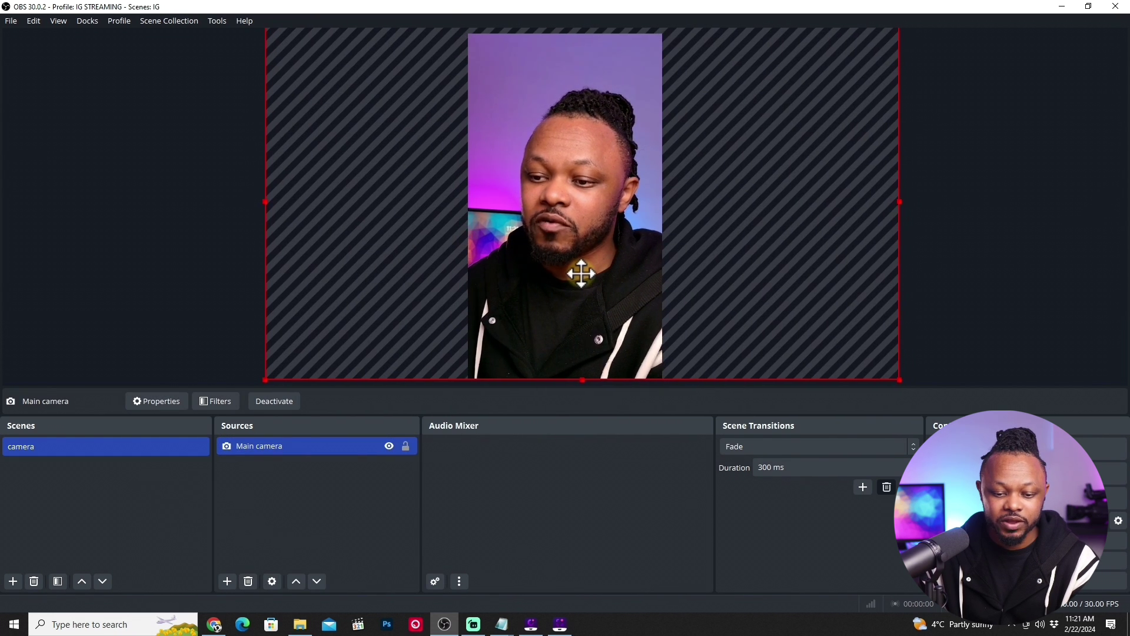
left_click(405, 446)
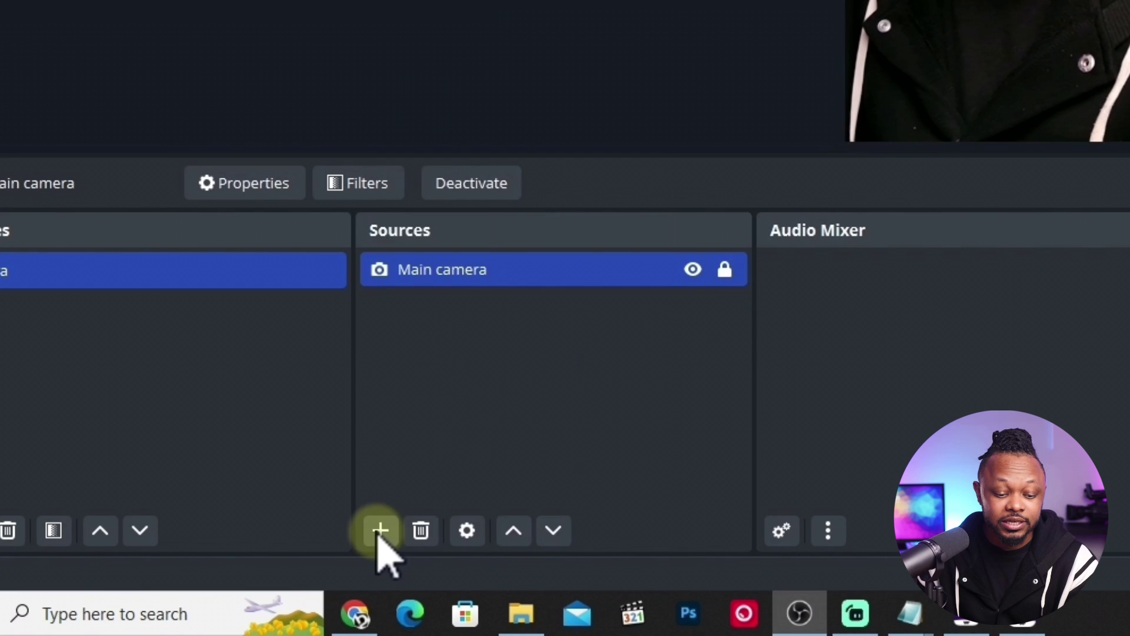
Add an Audio Input Capture source named Mic that uses the device Microphone (RODECaster Duo Main Stereo).
left_click(228, 581)
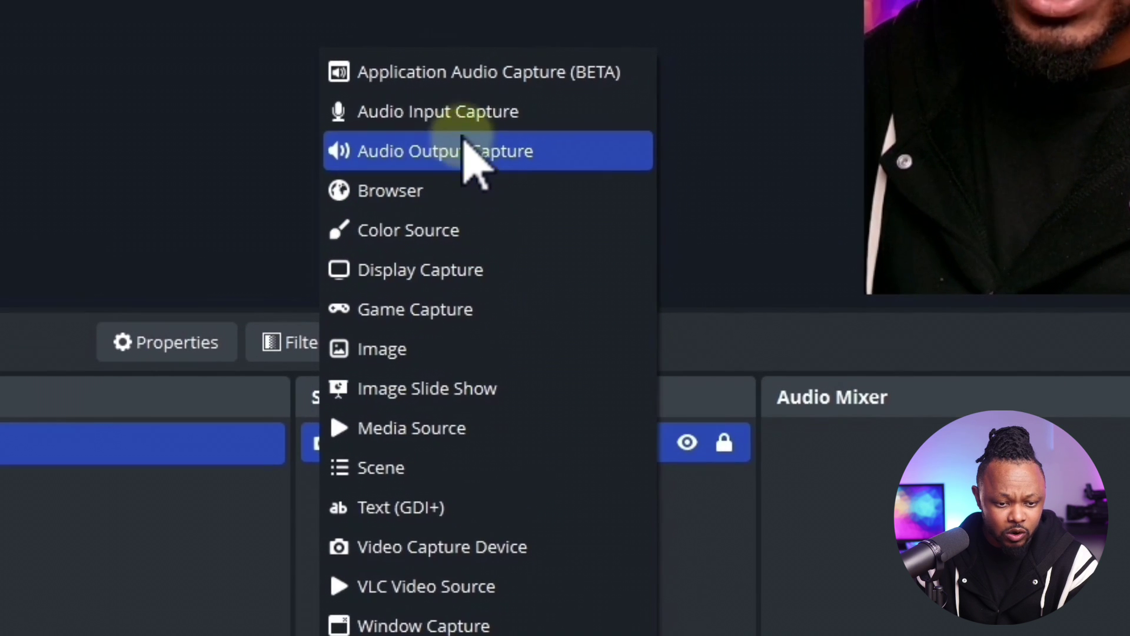
left_click(468, 118)
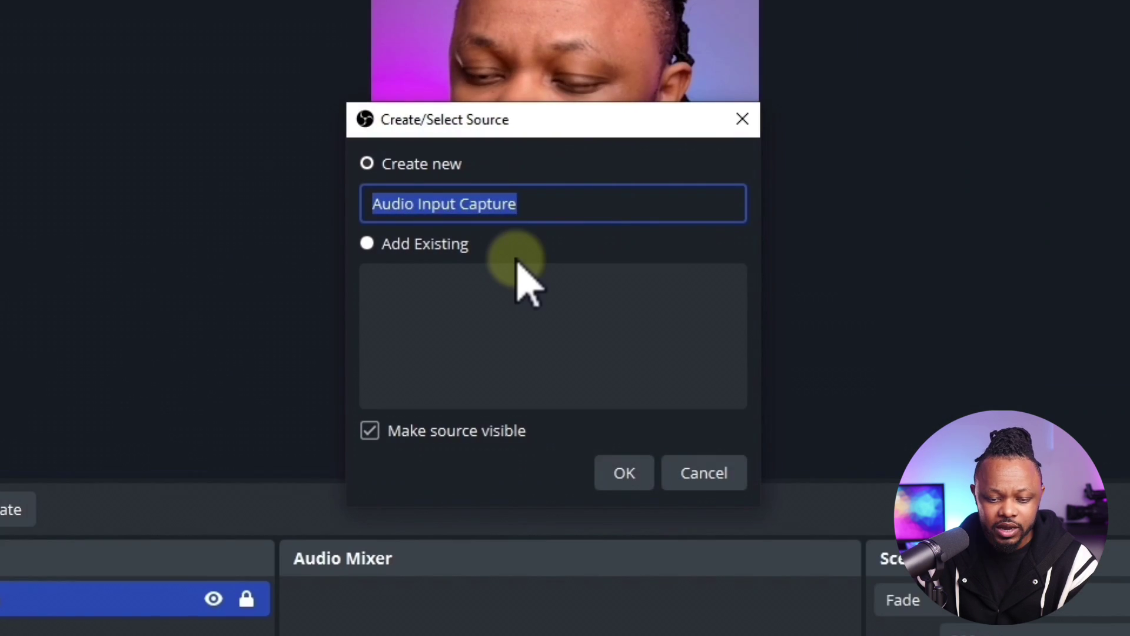
type("Mic")
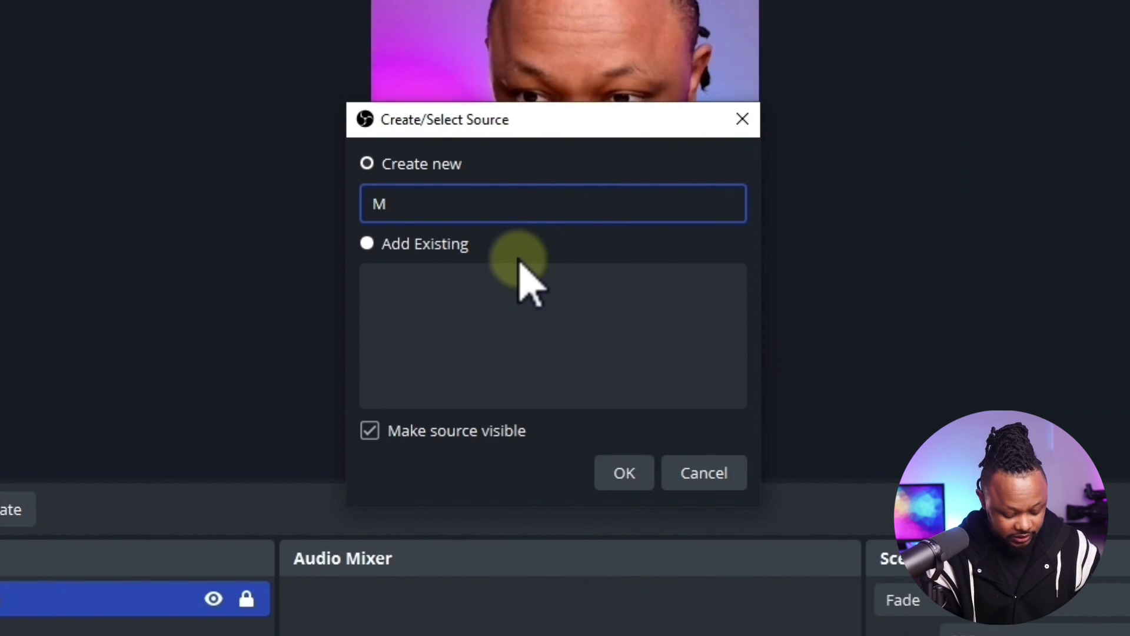
left_click(625, 474)
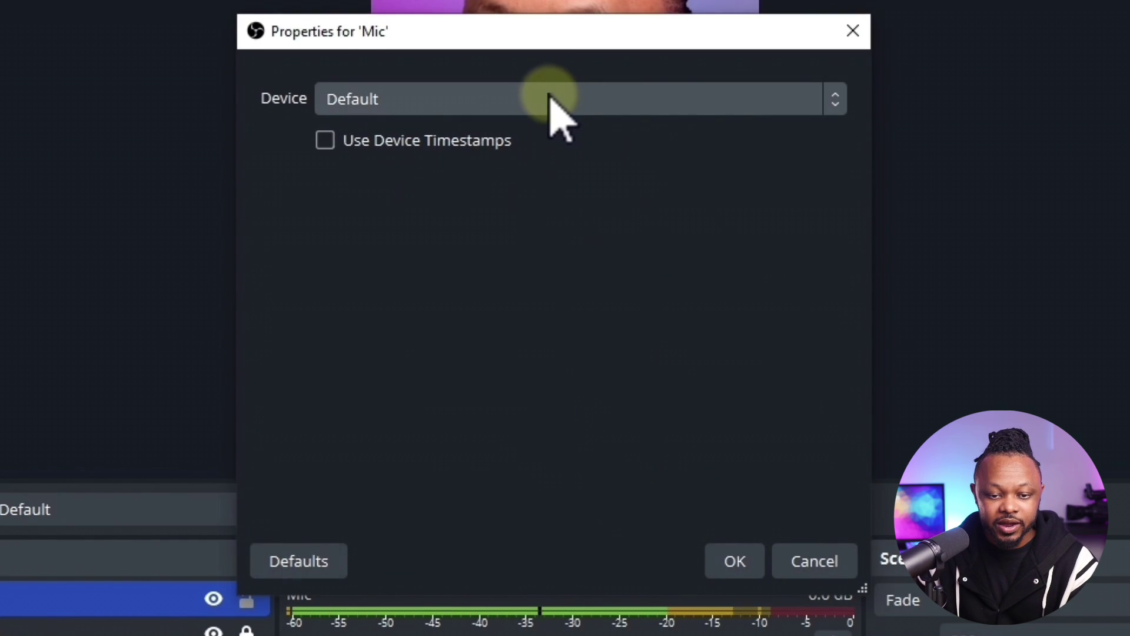
left_click(545, 97)
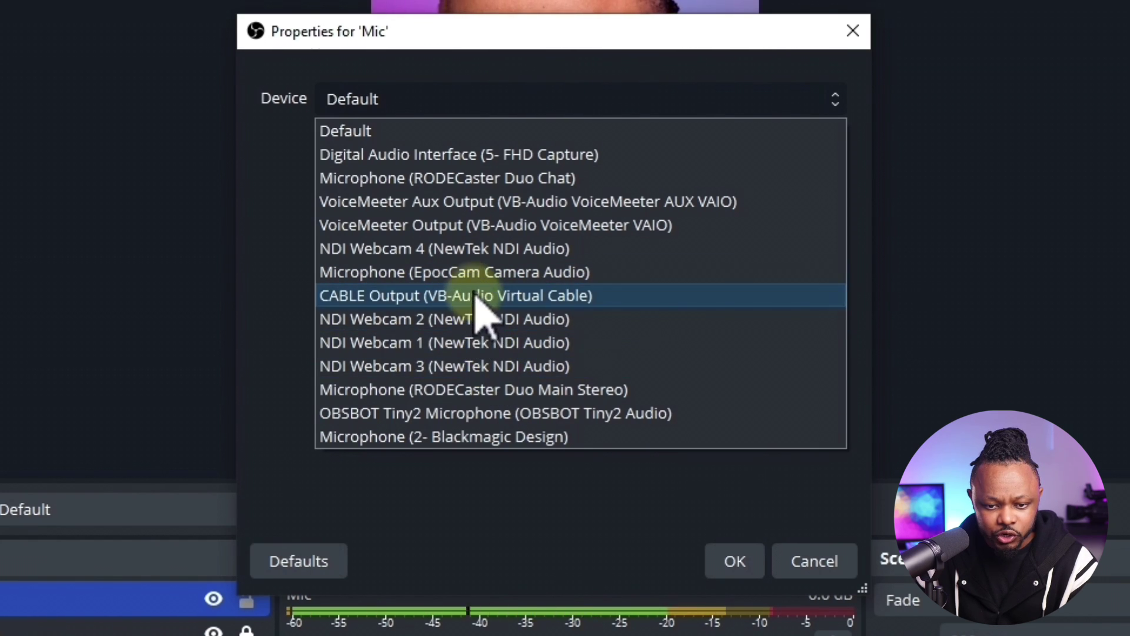
left_click(506, 390)
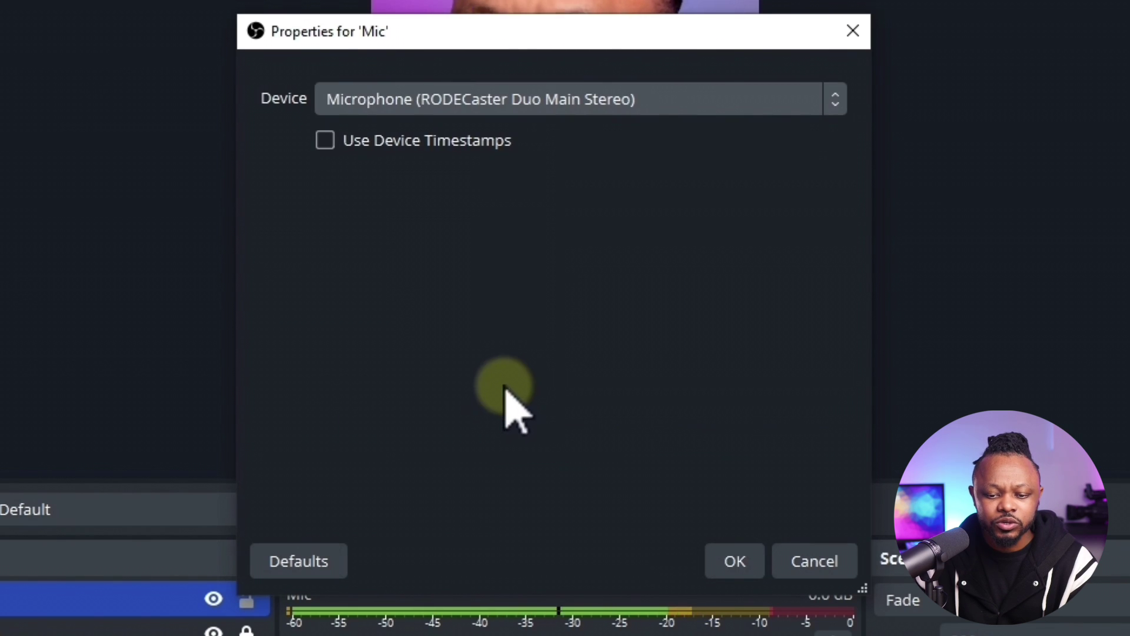
left_click(737, 564)
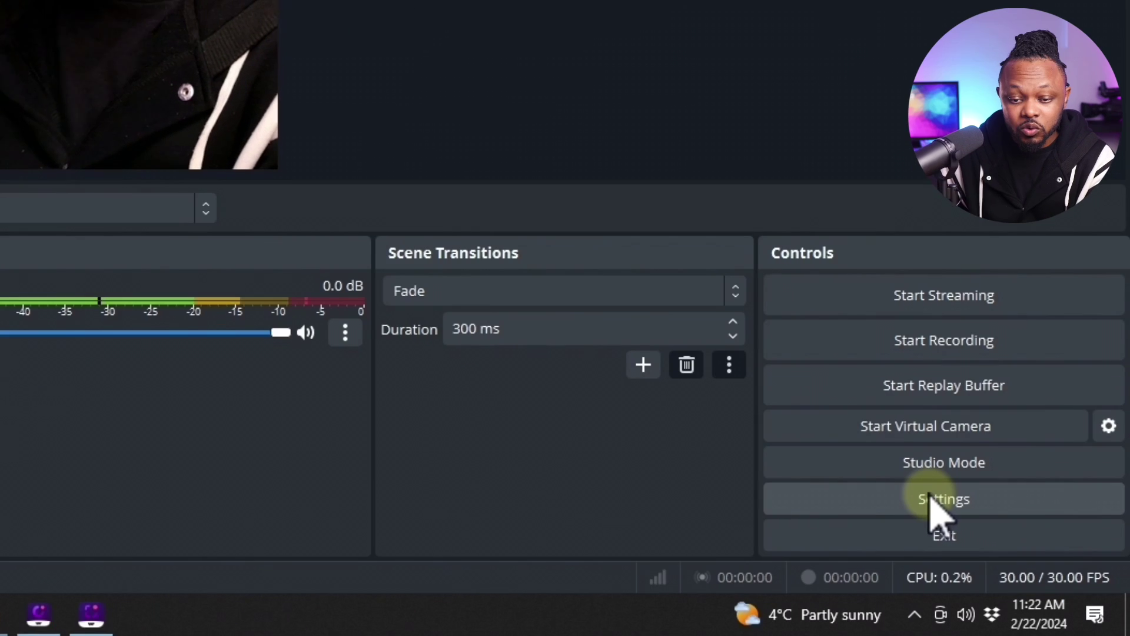
Connect a YouTube account to the YouTube - RTMPS service in the stream settings, completing the authorization in the browser.
left_click(1019, 560)
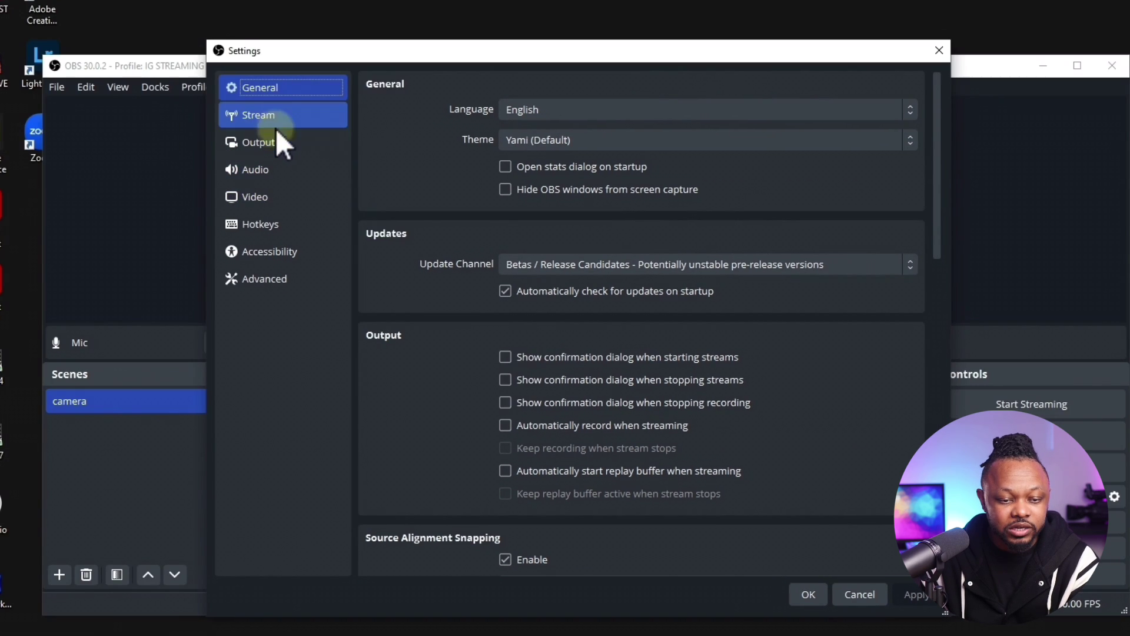
left_click(278, 118)
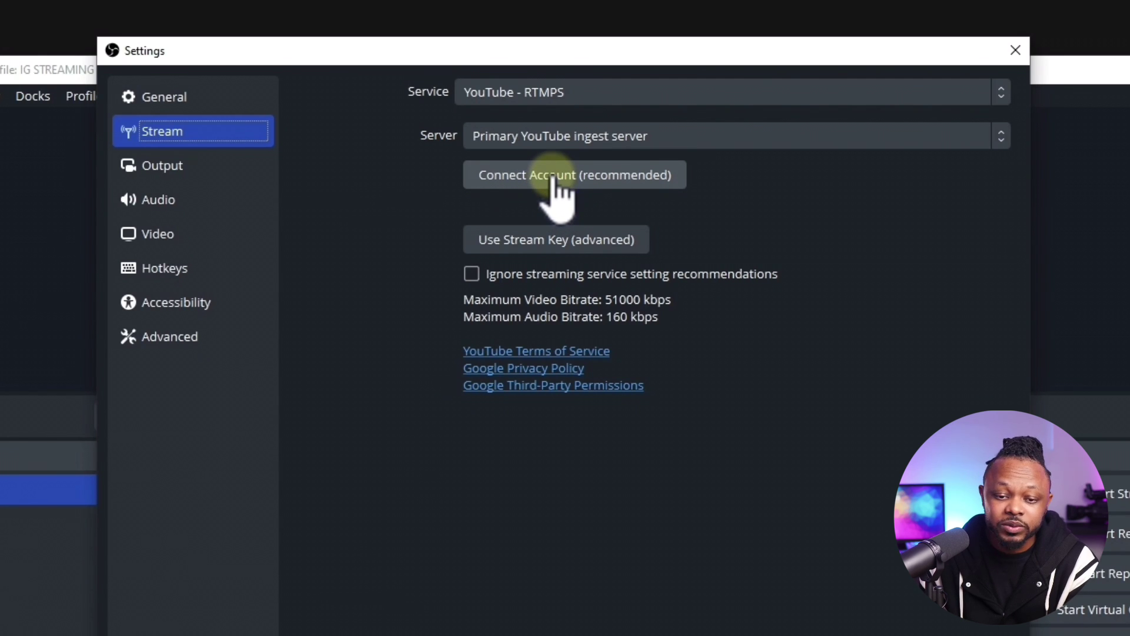
left_click(554, 179)
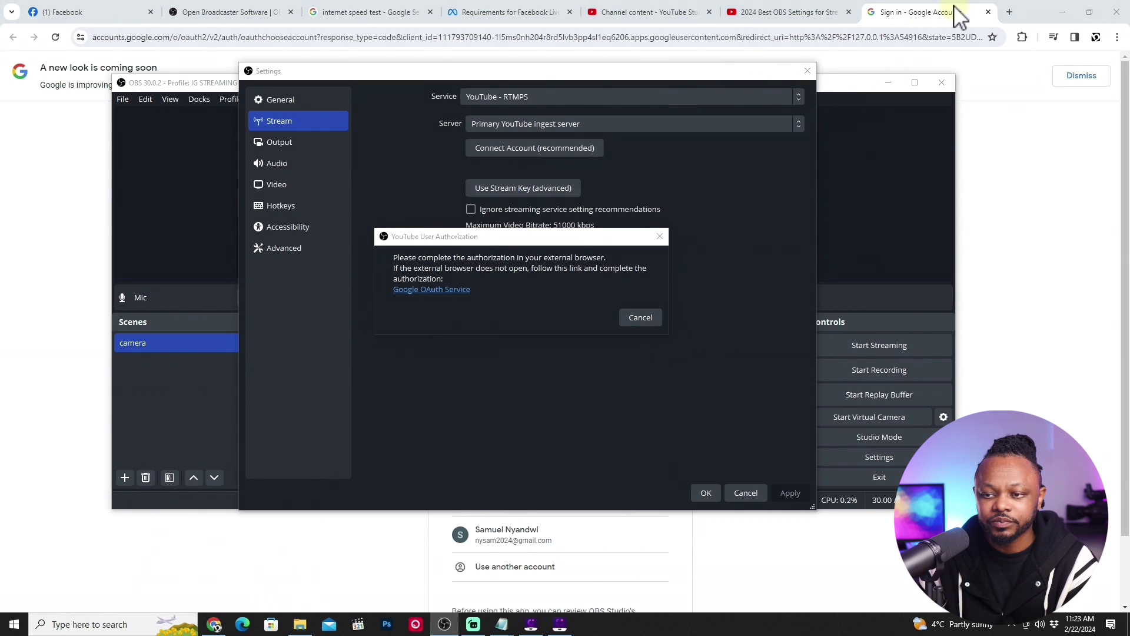
left_click_drag(954, 5, 0, 24)
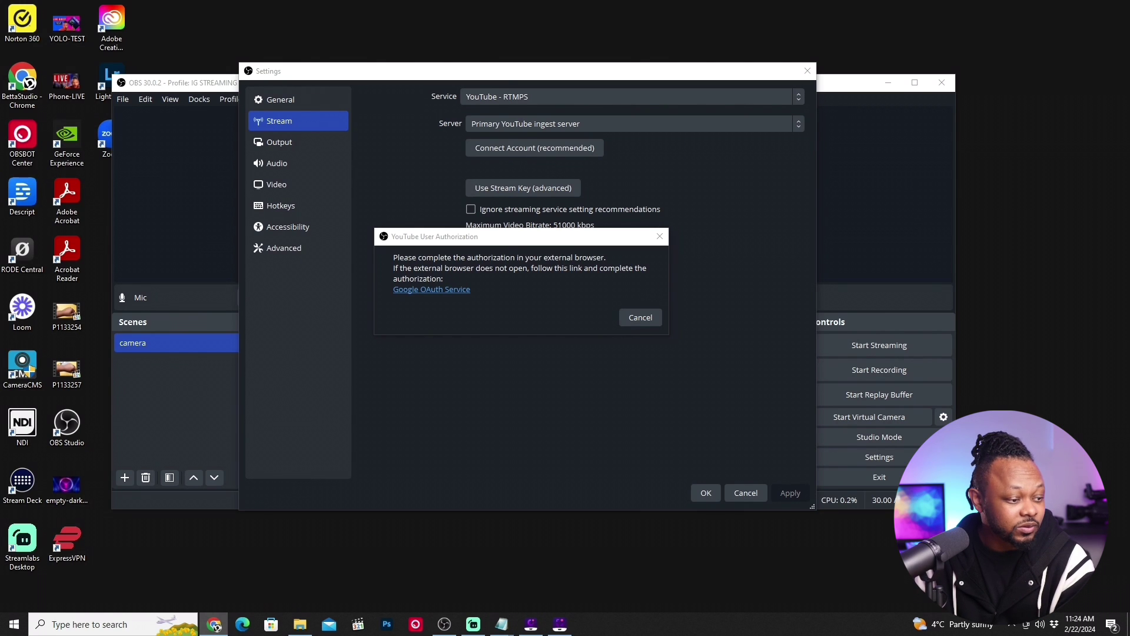
left_click_drag(712, 510, 1129, 56)
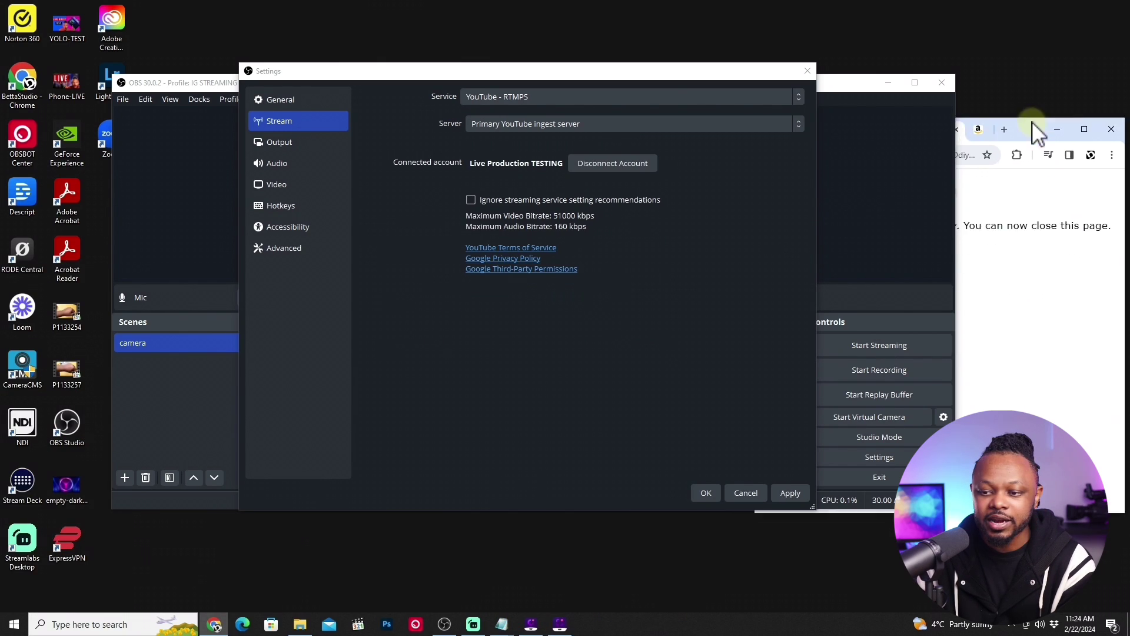
Close the finished authorization page and minimize the browser to return to the OBS settings.
left_click_drag(1037, 132, 1060, 72)
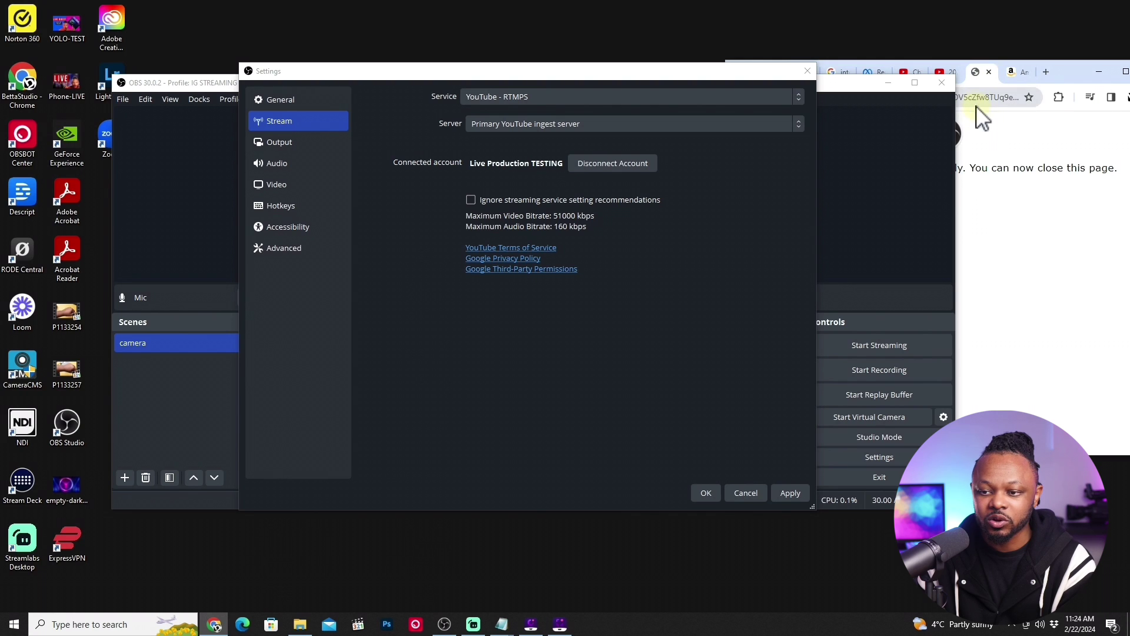
left_click(989, 72)
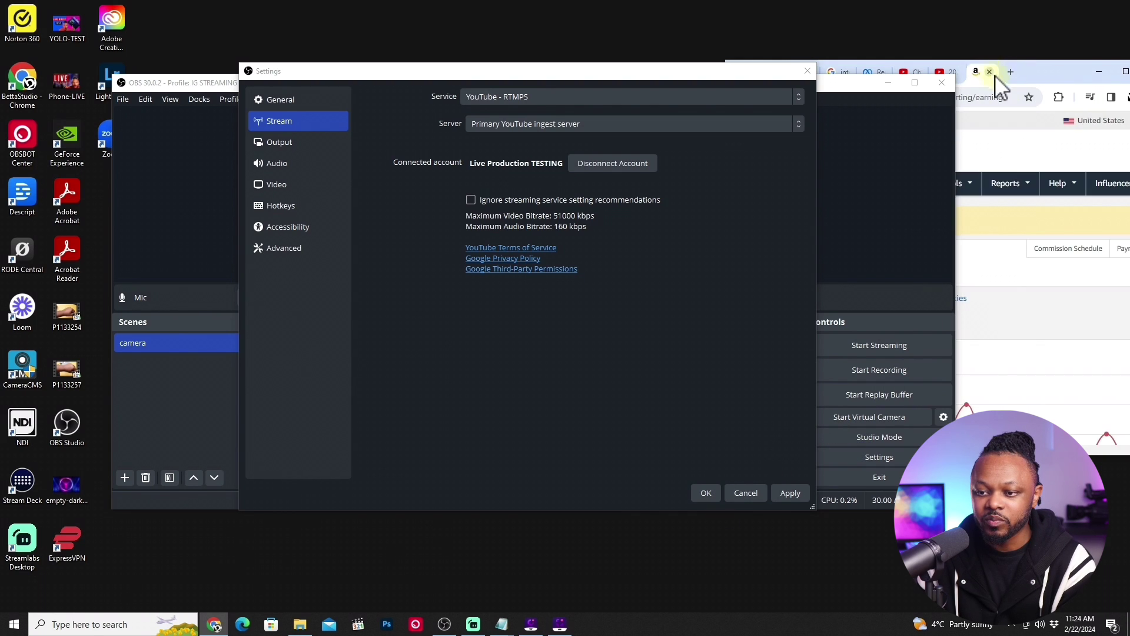
left_click(1100, 73)
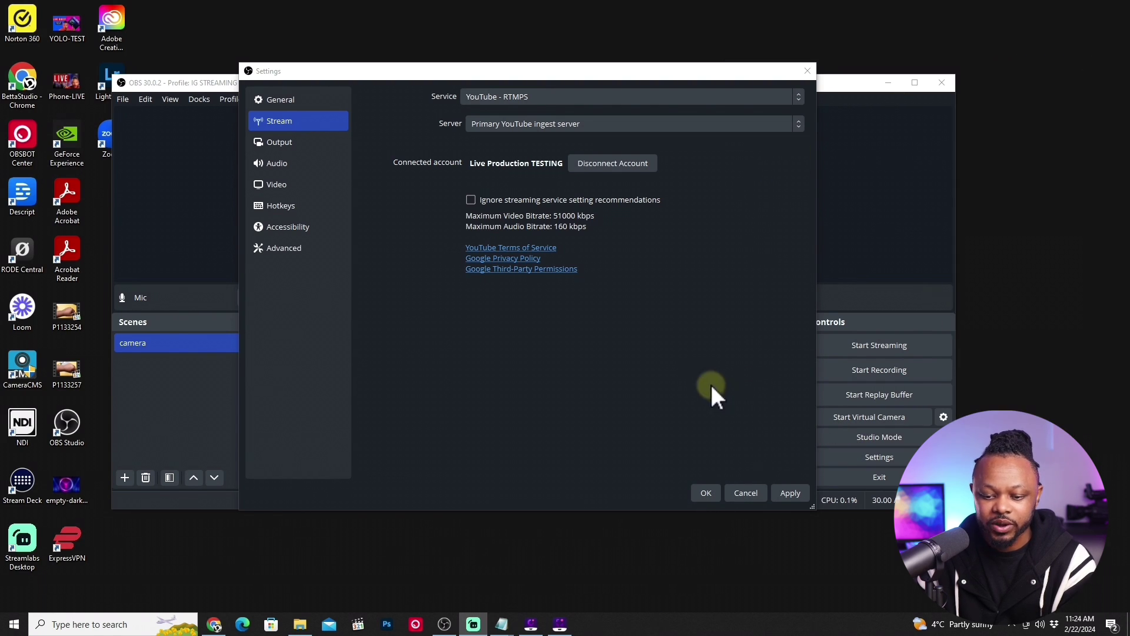
Apply the stream settings with the connected YouTube account and close the settings dialog.
left_click_drag(632, 73, 646, 63)
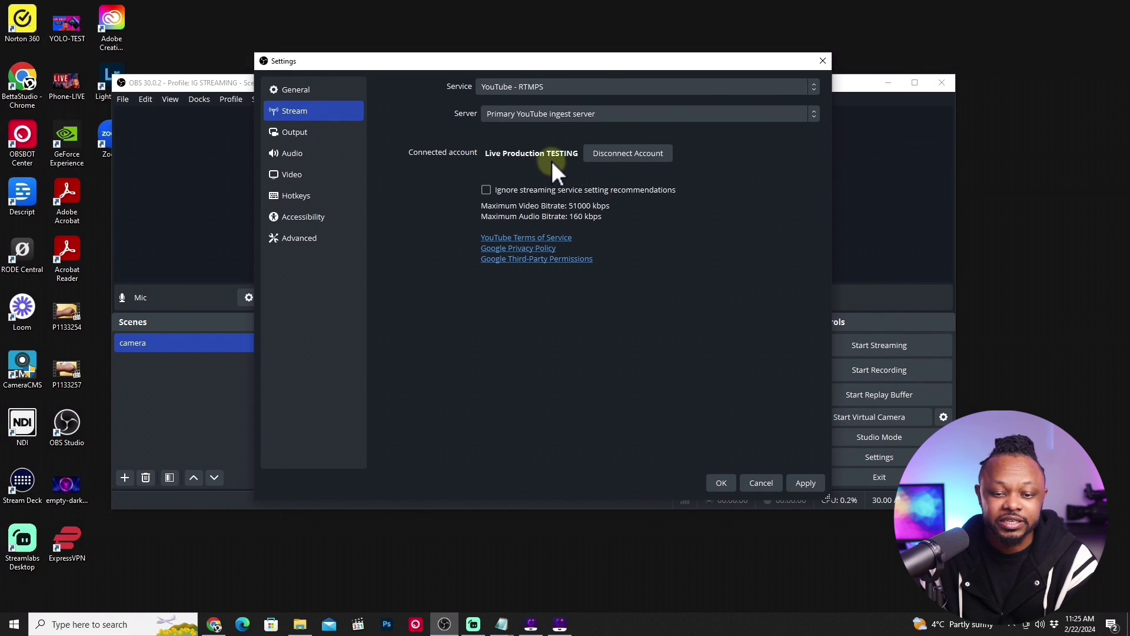
left_click(806, 483)
left_click(721, 483)
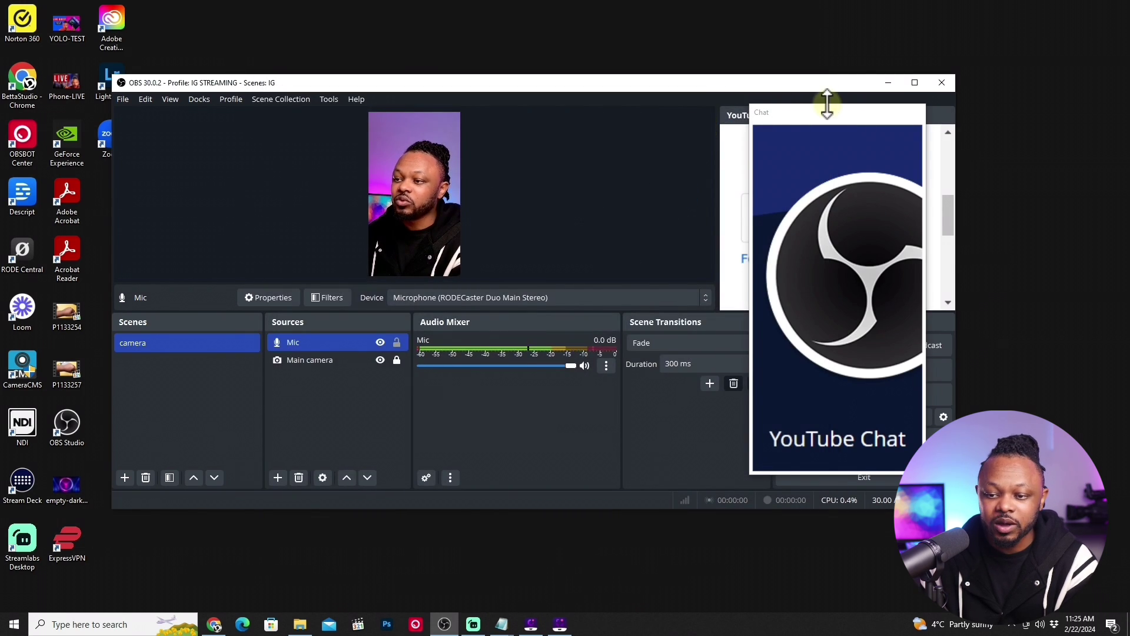
Unlock the docks, dock the YouTube Chat between Sources and Audio Mixer in the maximized window, and make that dock row taller.
left_click_drag(892, 111, 142, 33)
left_click(915, 83)
left_click(88, 21)
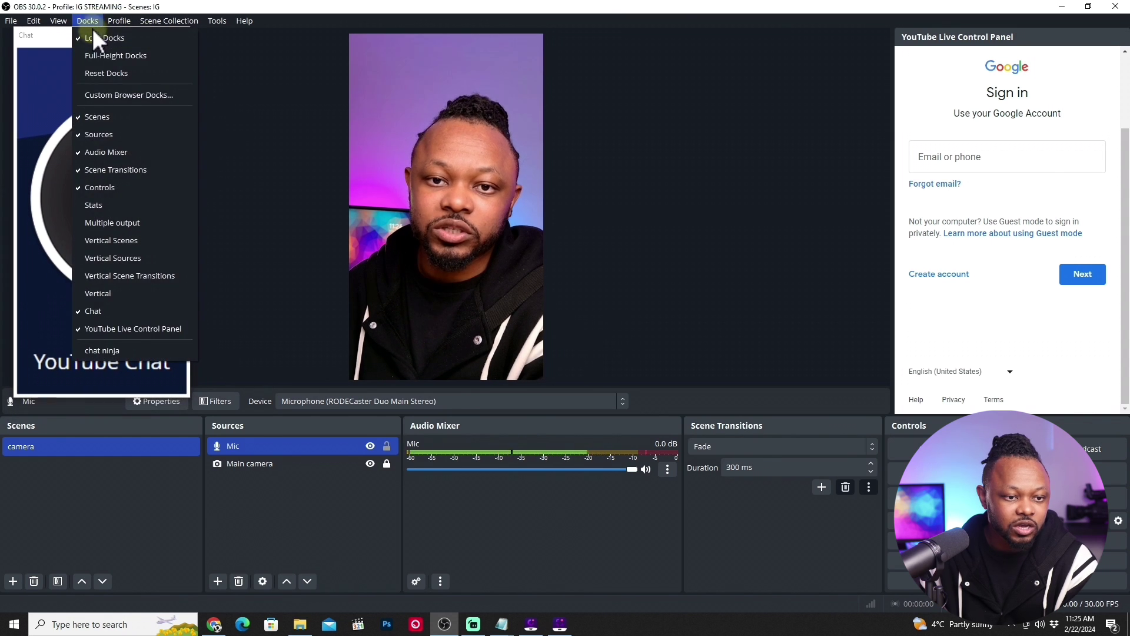
left_click(80, 36)
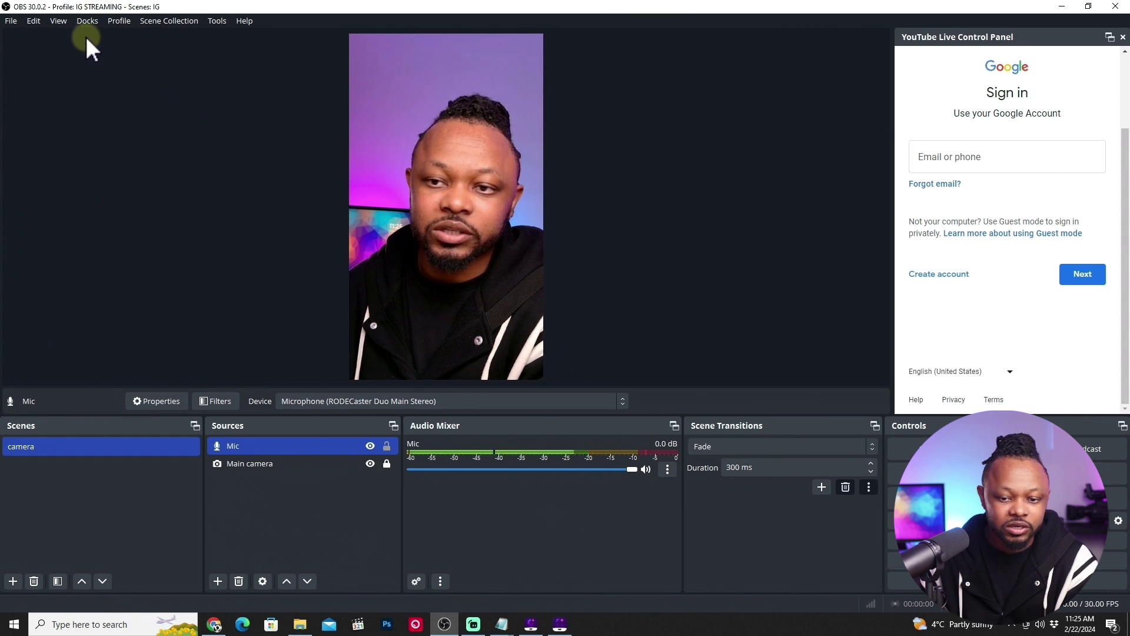
double_click(141, 6)
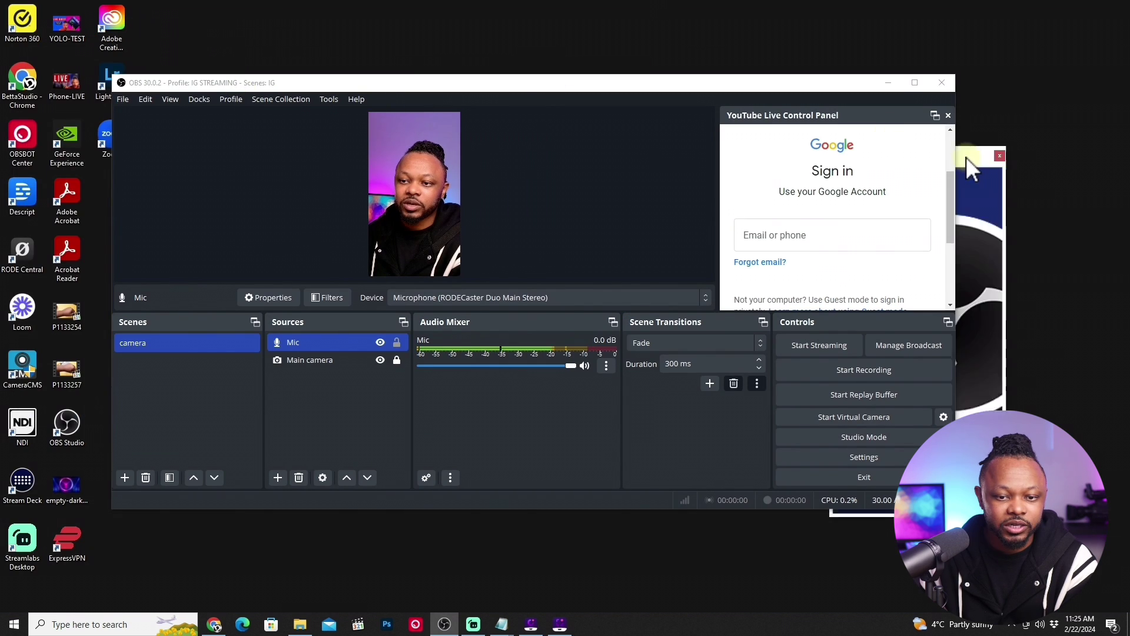
left_click_drag(415, 89, 504, 87)
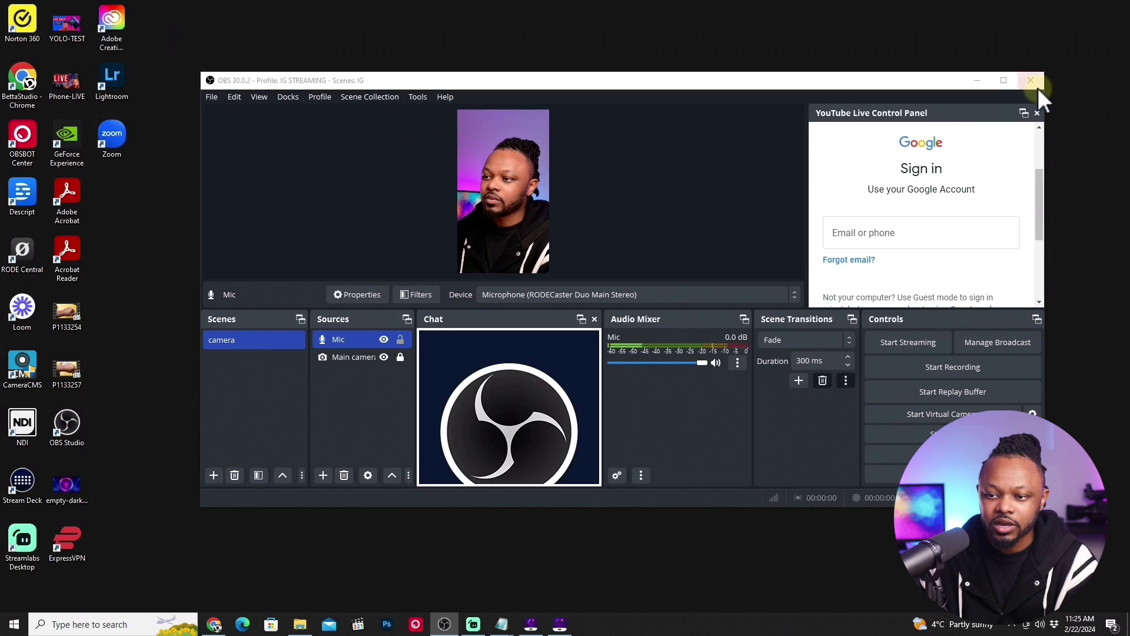
left_click(1004, 81)
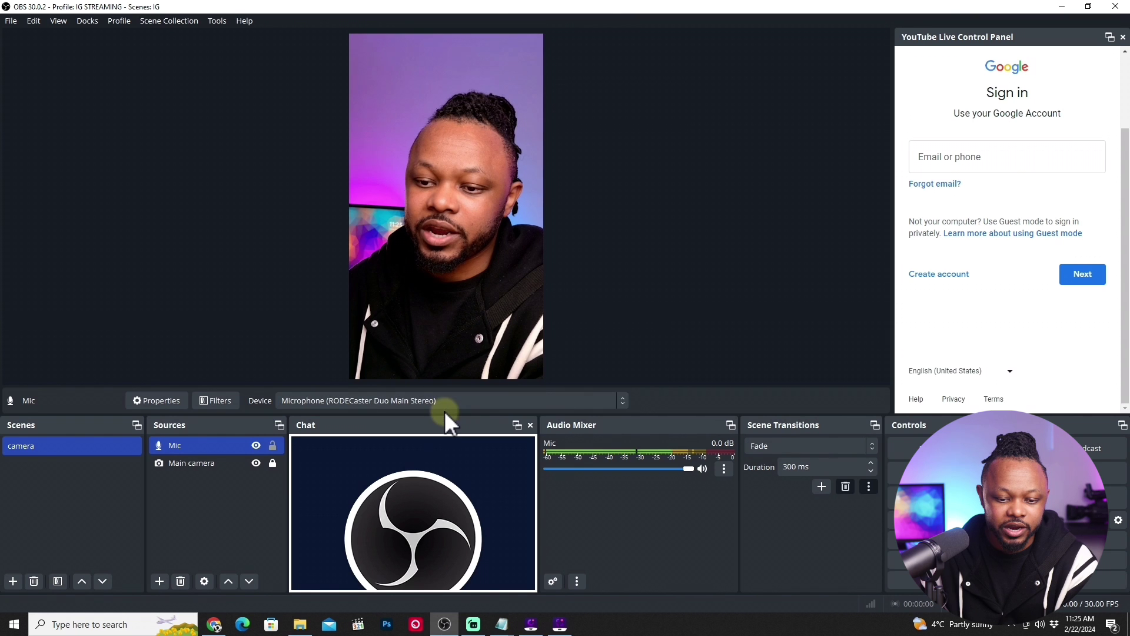
left_click_drag(443, 411, 468, 355)
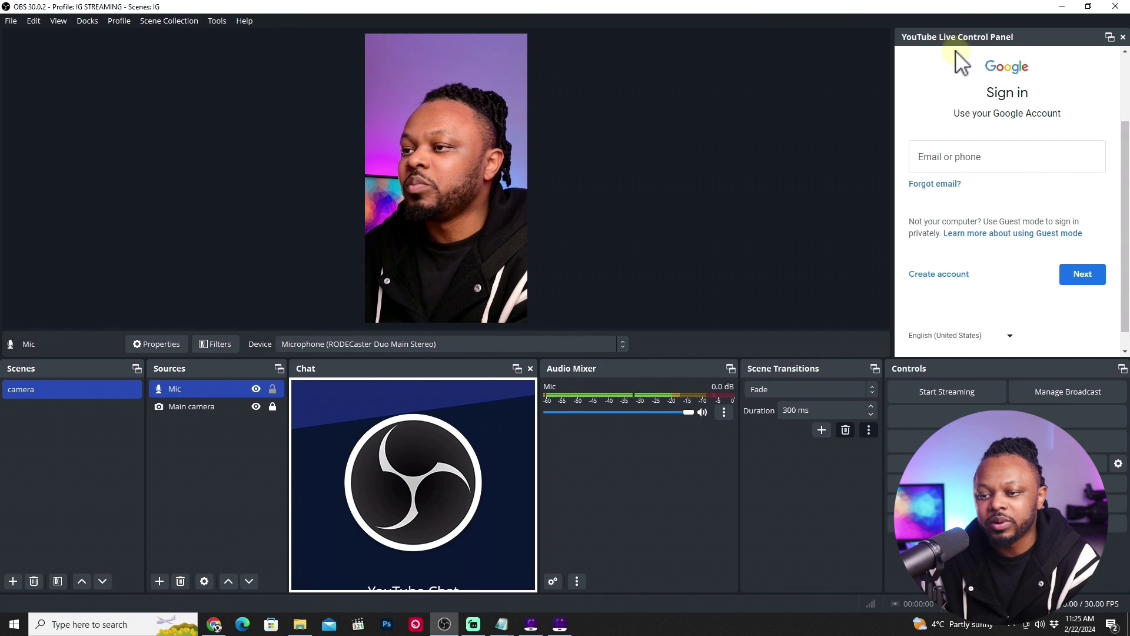
Close the YouTube Live Control Panel dock and dismiss the closing notice with Do not show again enabled.
left_click(969, 153)
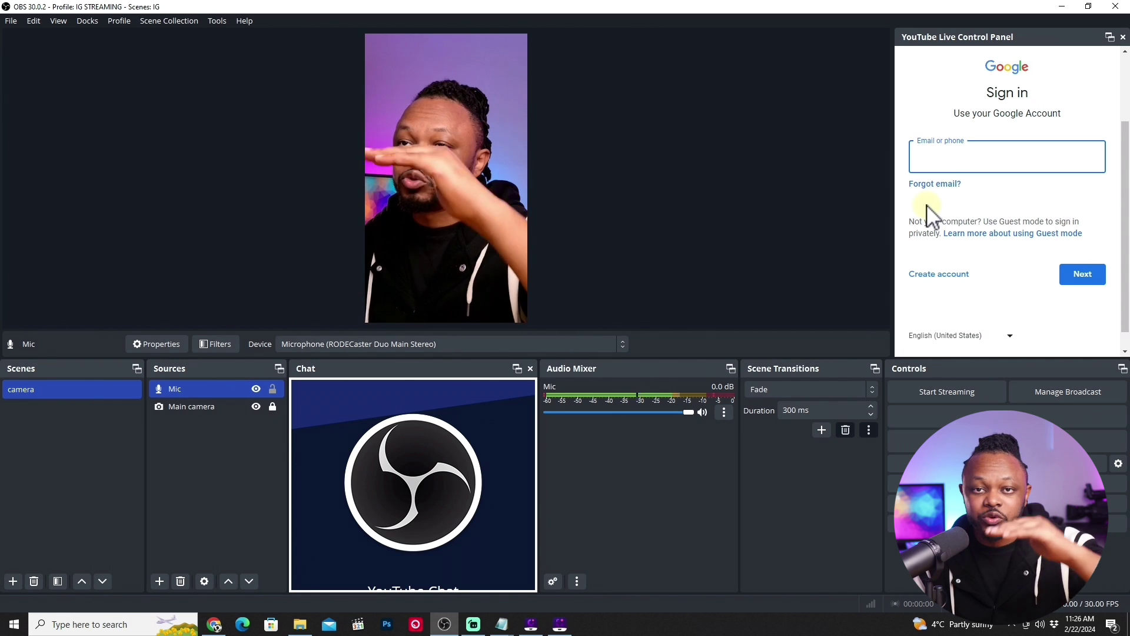
left_click(1123, 37)
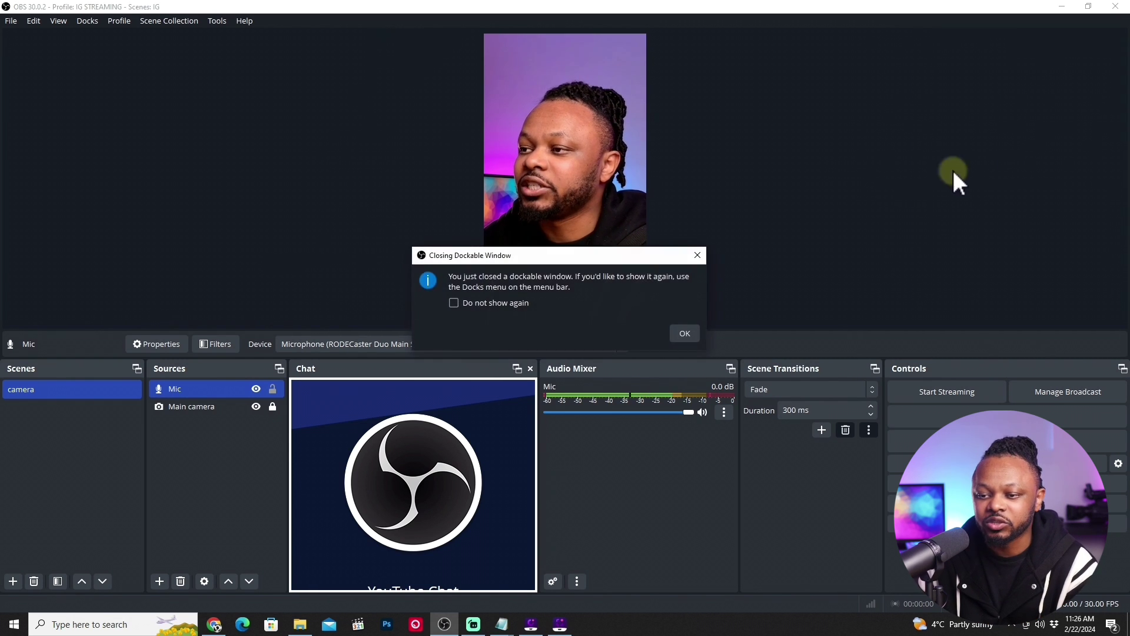
left_click(538, 303)
left_click(684, 333)
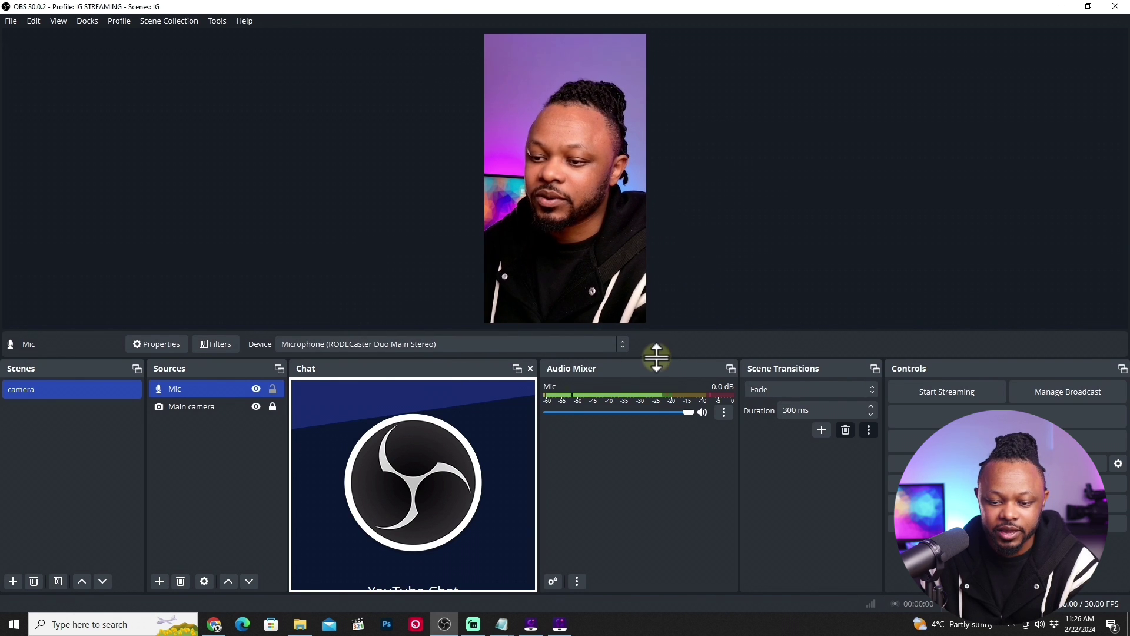
Shorten the dock row to enlarge the preview, and select NVIDIA NVENC H.264 as the streaming video encoder in the output settings.
left_click_drag(656, 356, 656, 385)
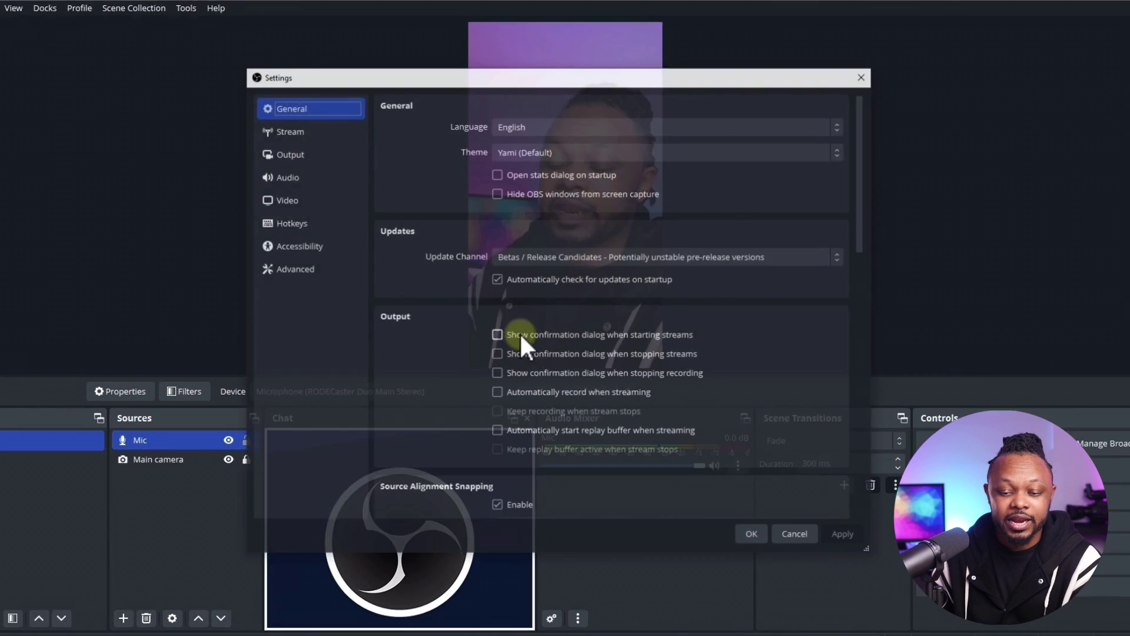
left_click(289, 136)
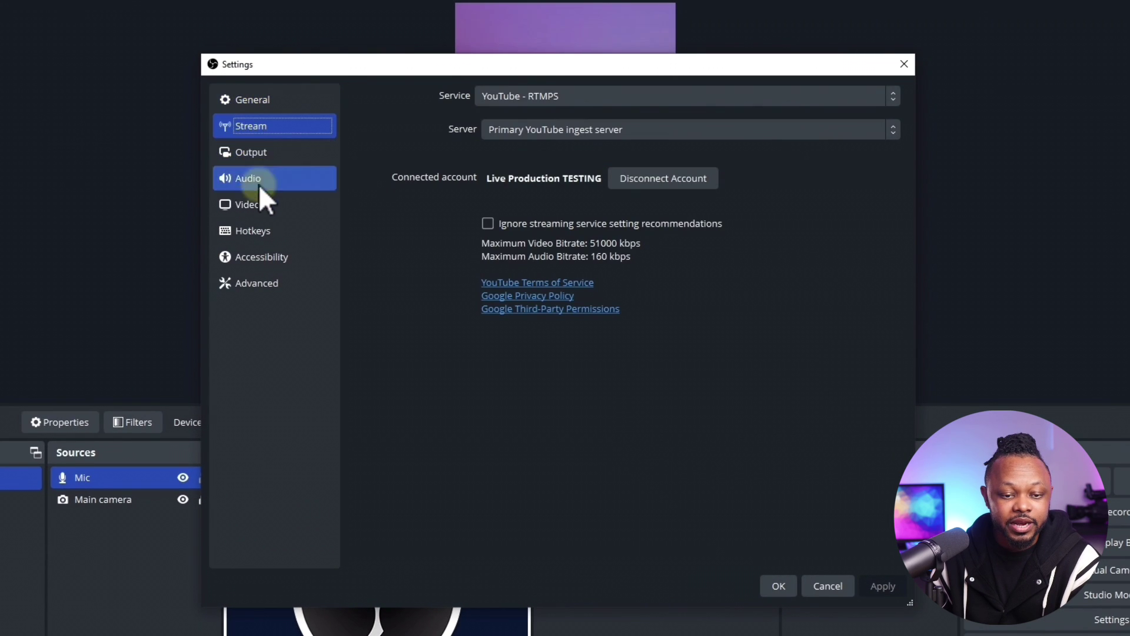
left_click(266, 154)
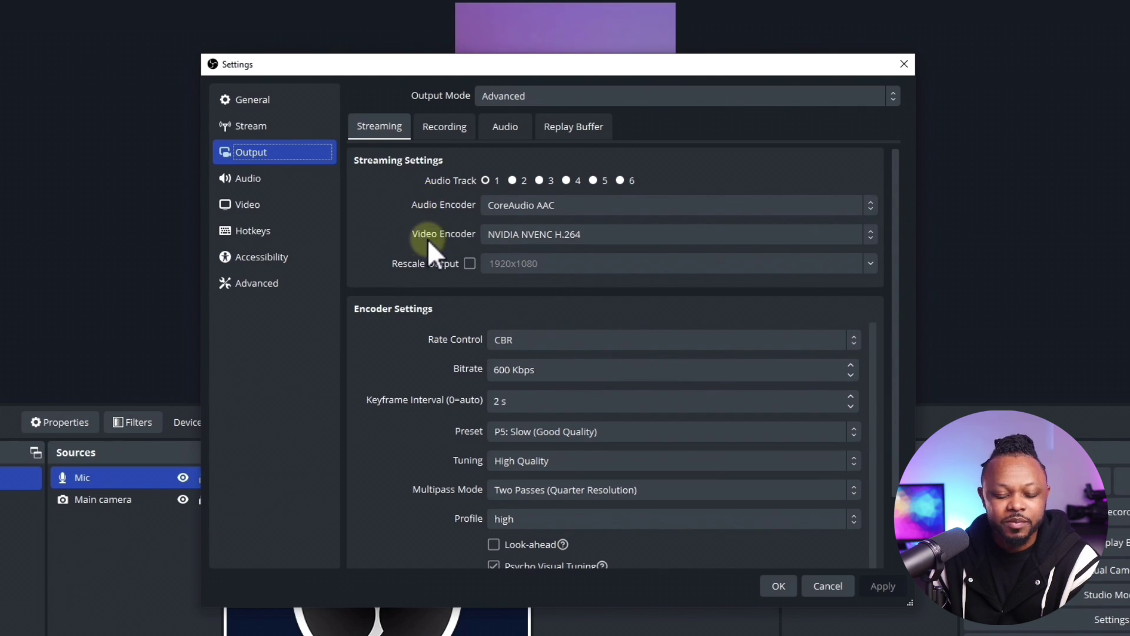
left_click(553, 233)
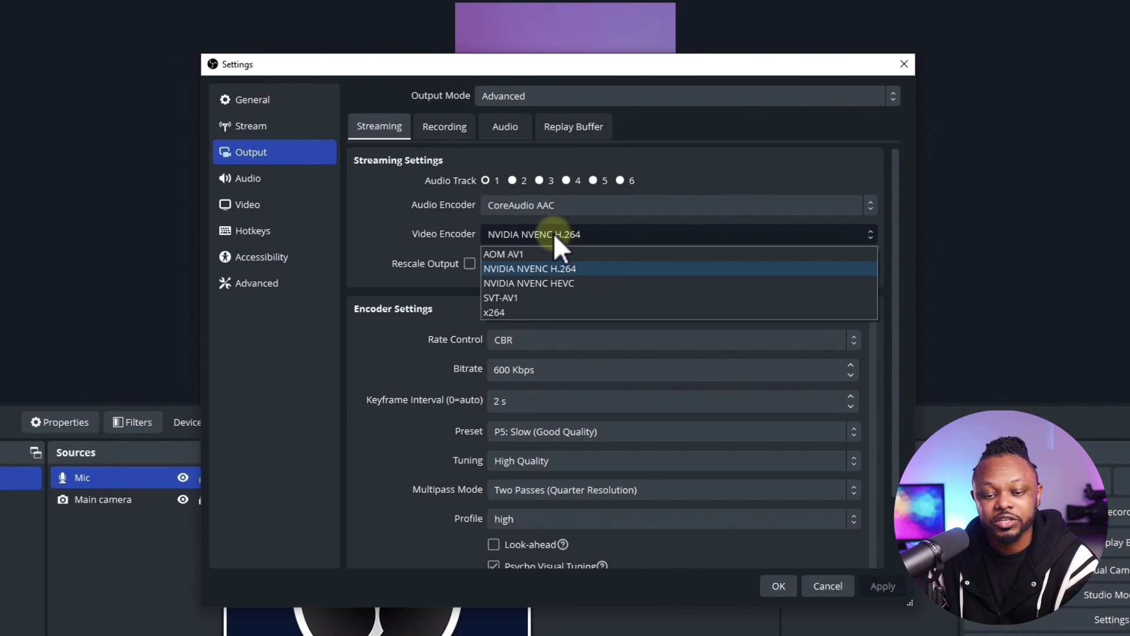
left_click(561, 270)
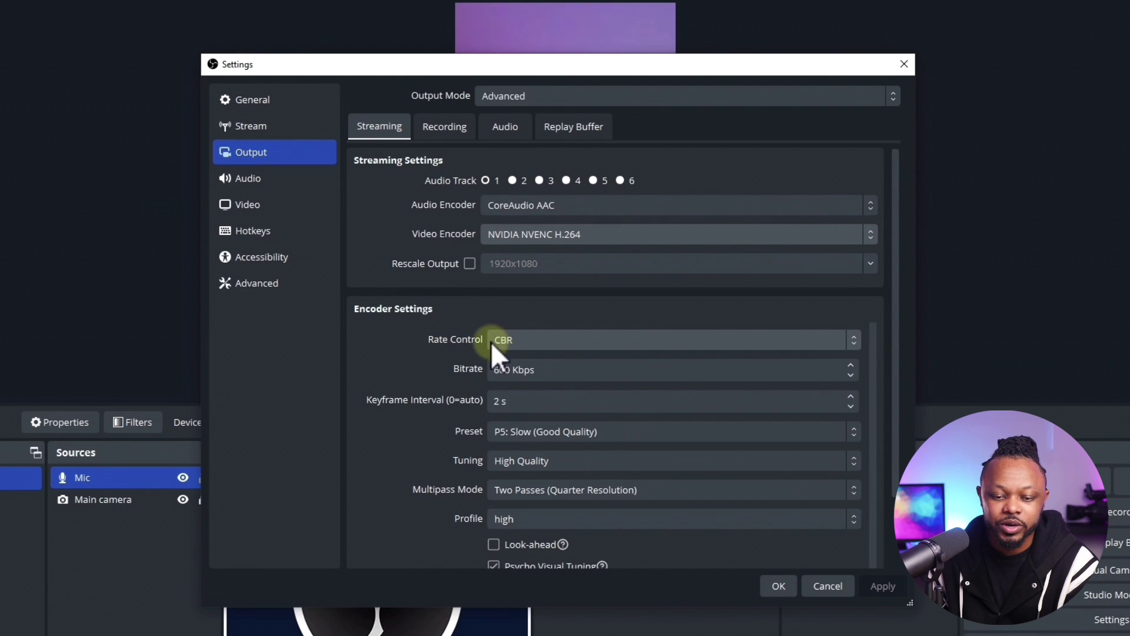
Set the streaming bitrate to 1000 Kbps, apply the change and close the settings.
left_click(515, 369)
triple_click(515, 370)
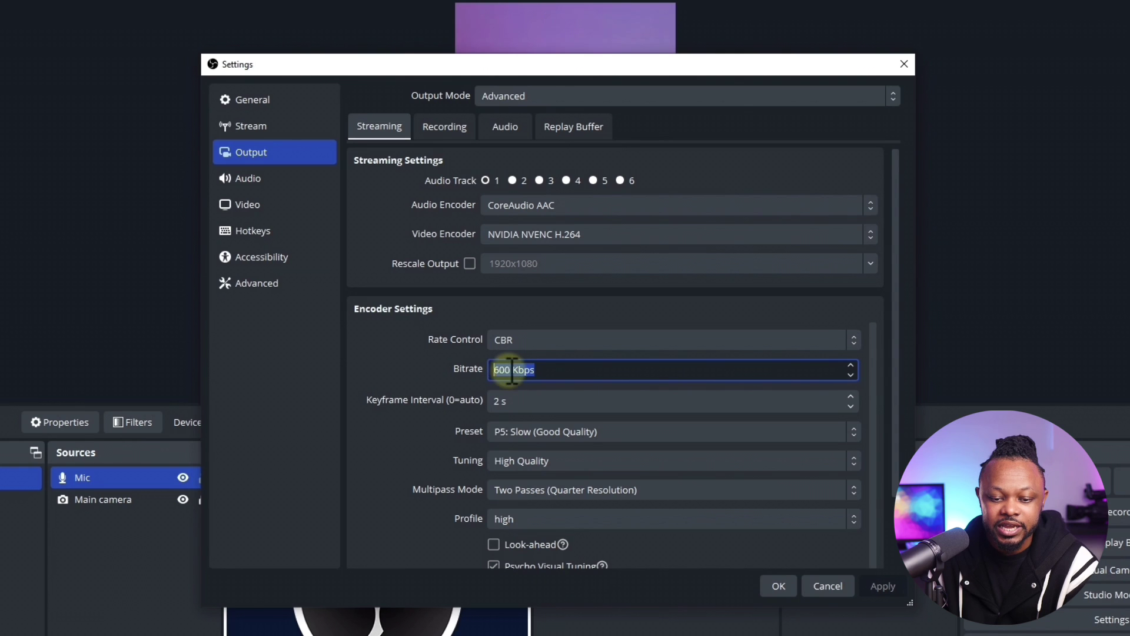
type("10")
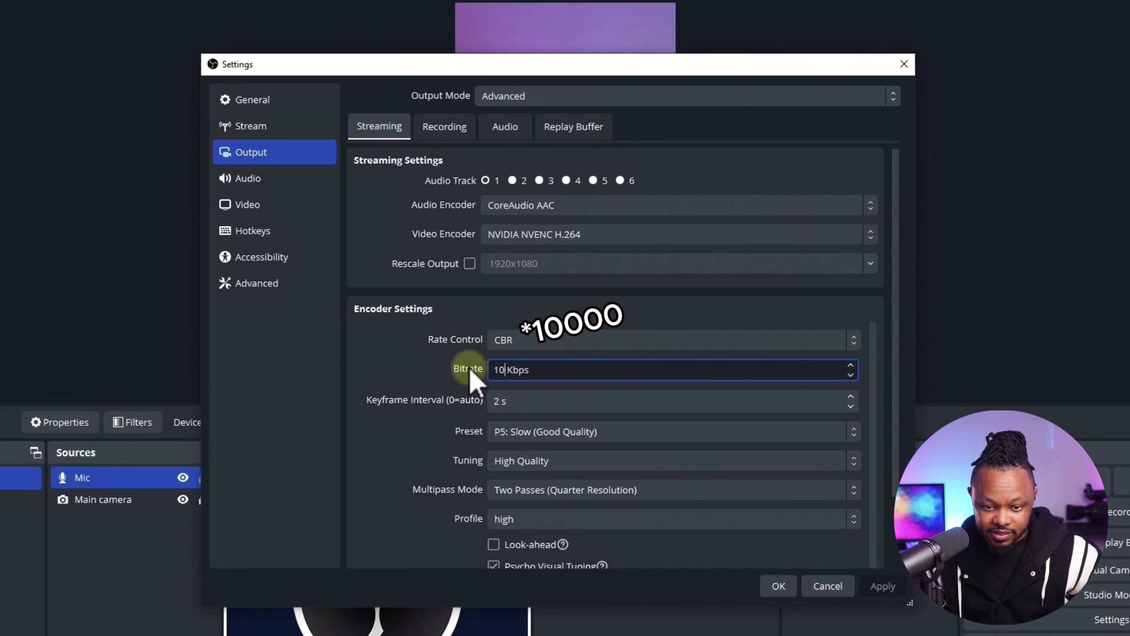
type("00")
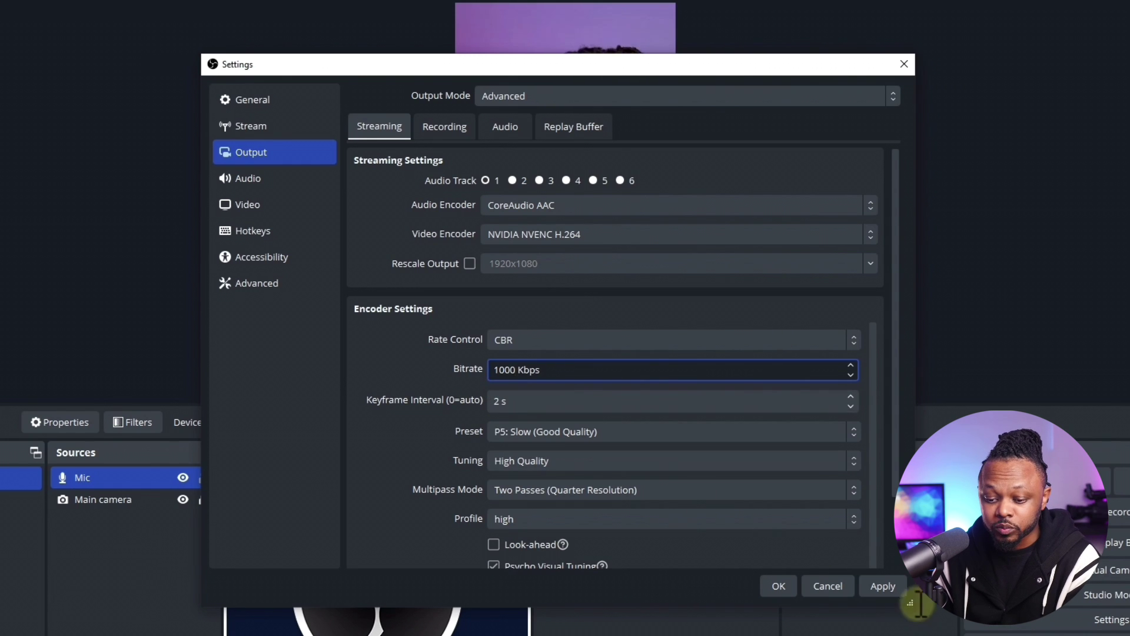
left_click(883, 586)
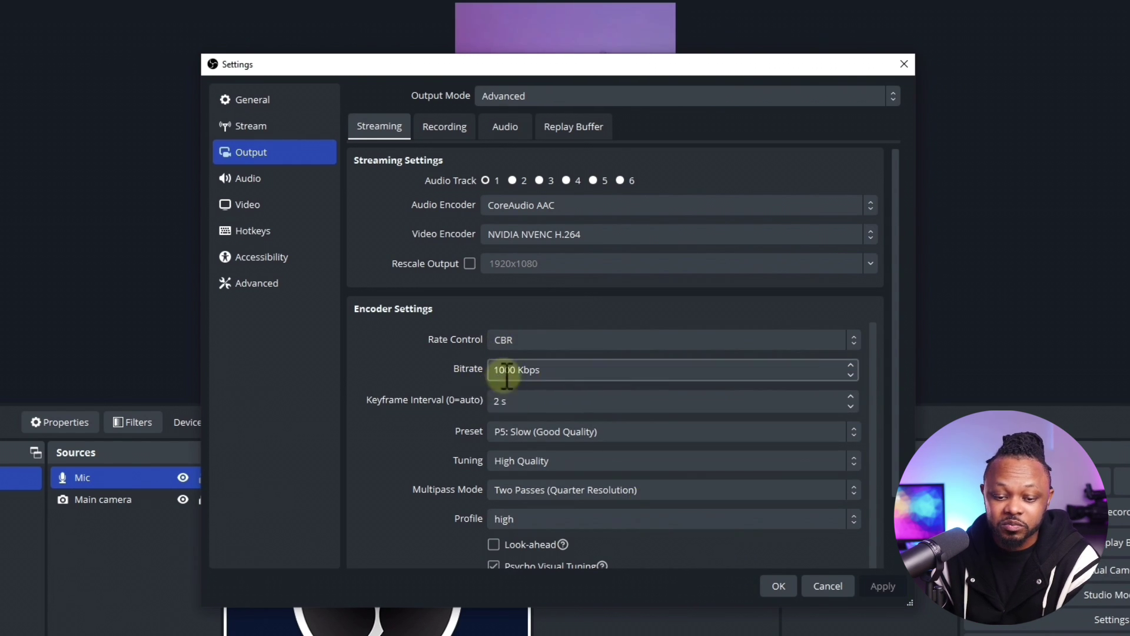
left_click(772, 590)
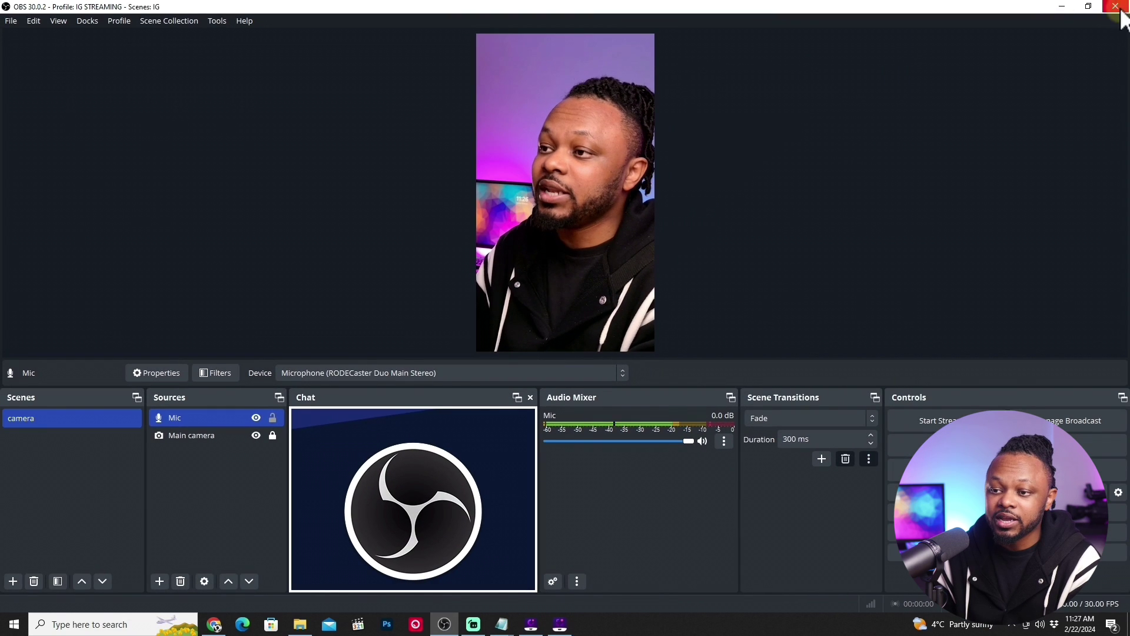
Switch to Chrome, search Google for internet speed test, and run the speed test.
left_click(1053, 8)
left_click(466, 258)
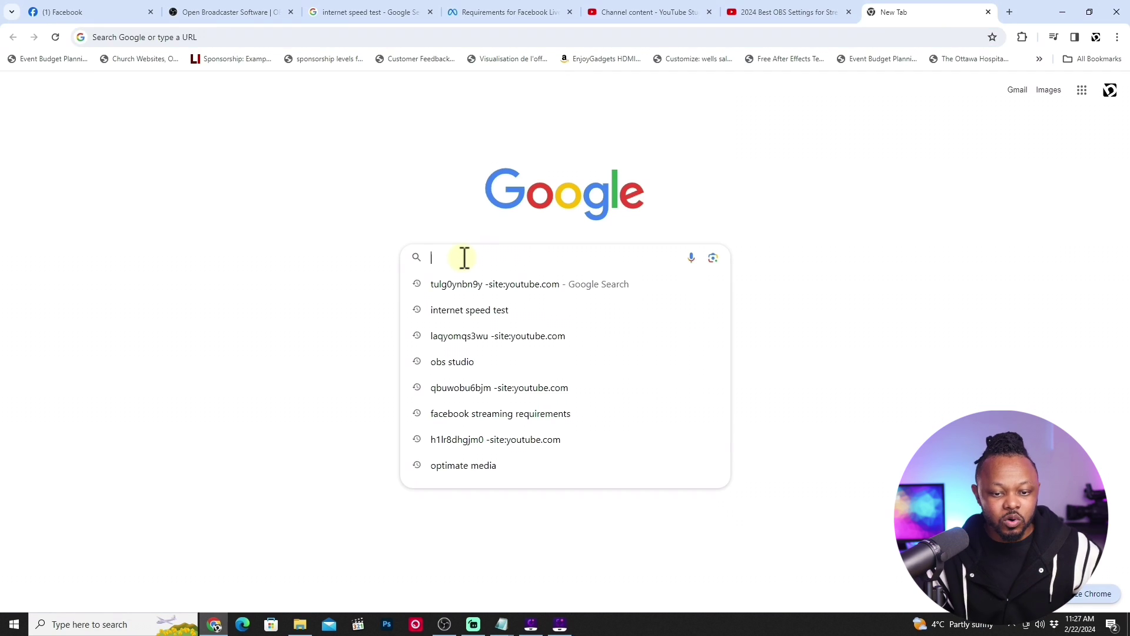
left_click(469, 310)
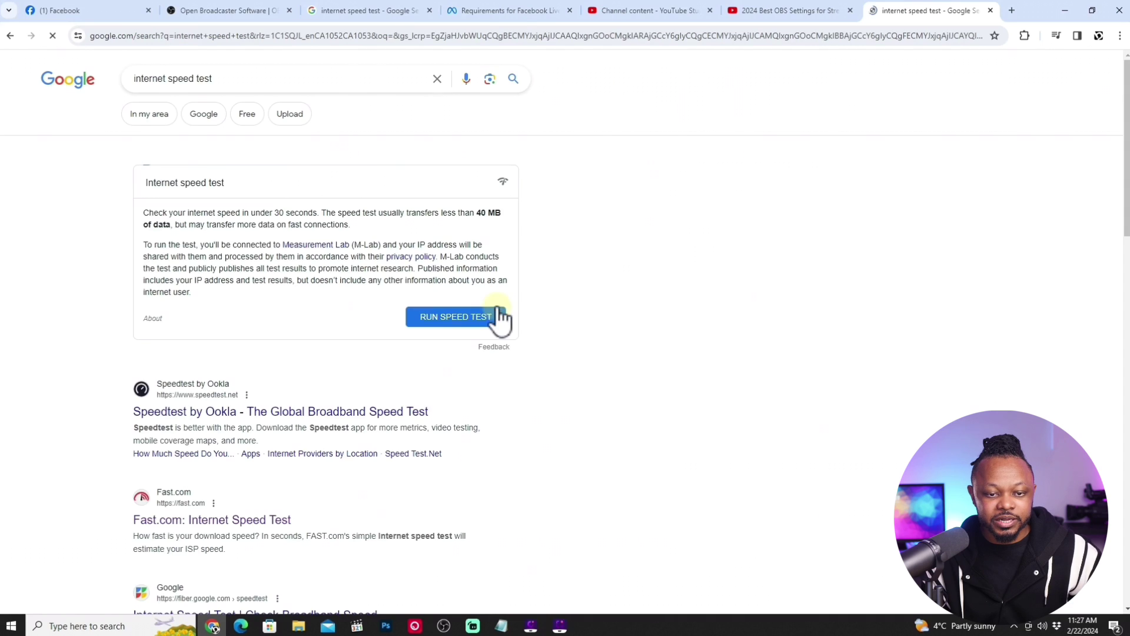
left_click(463, 318)
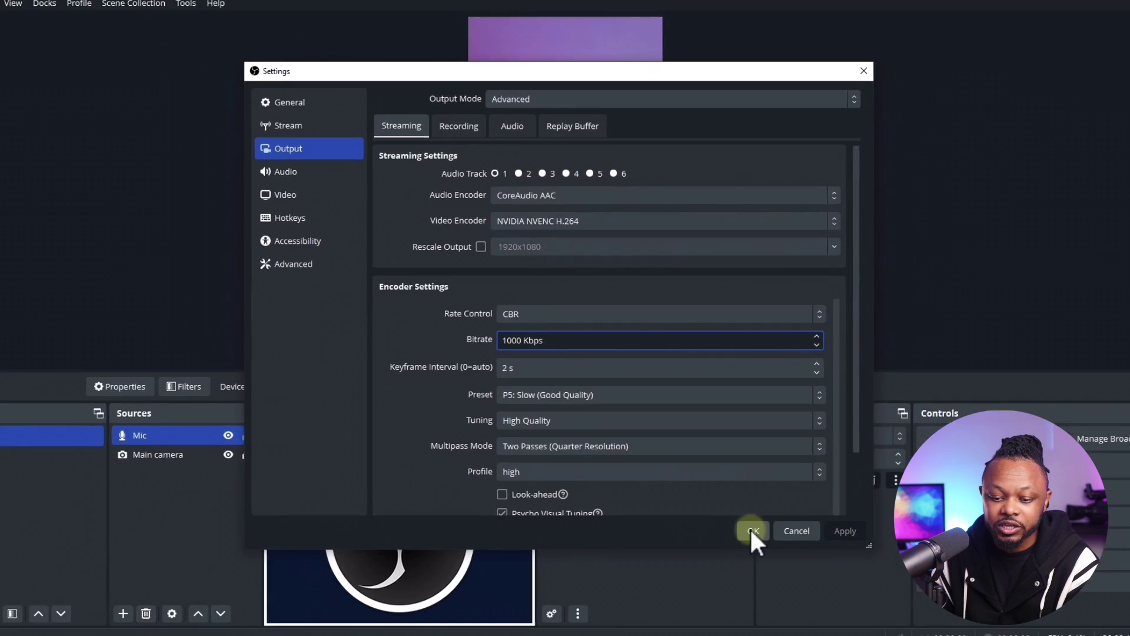
Confirm the output settings in OBS, try to start streaming, and dismiss the missing-broadcast notice.
left_click(753, 530)
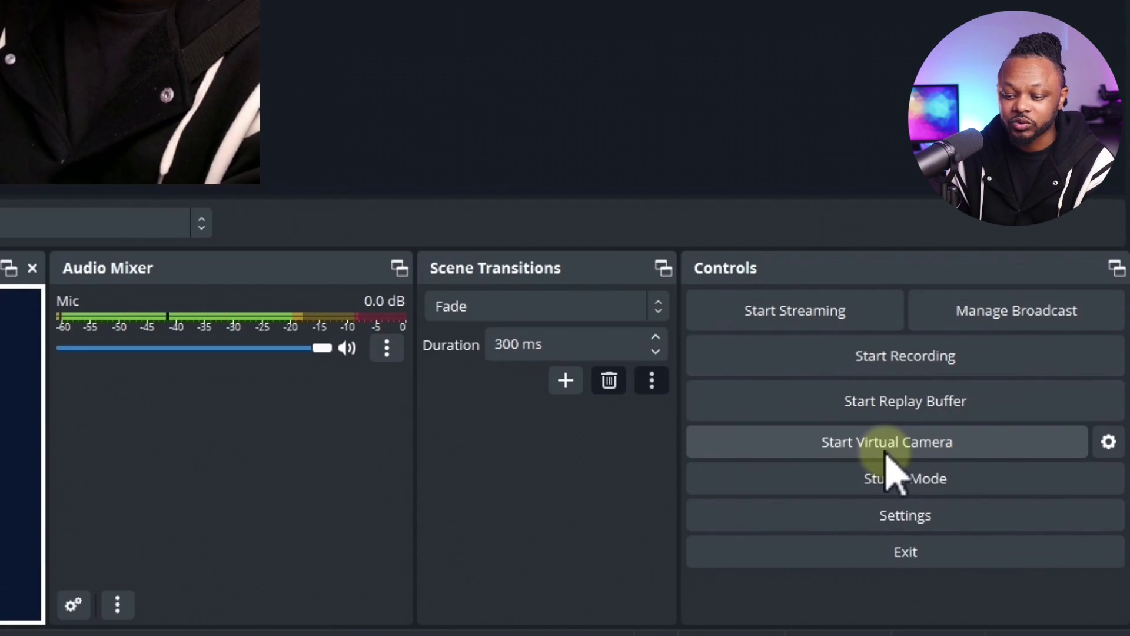
left_click(823, 318)
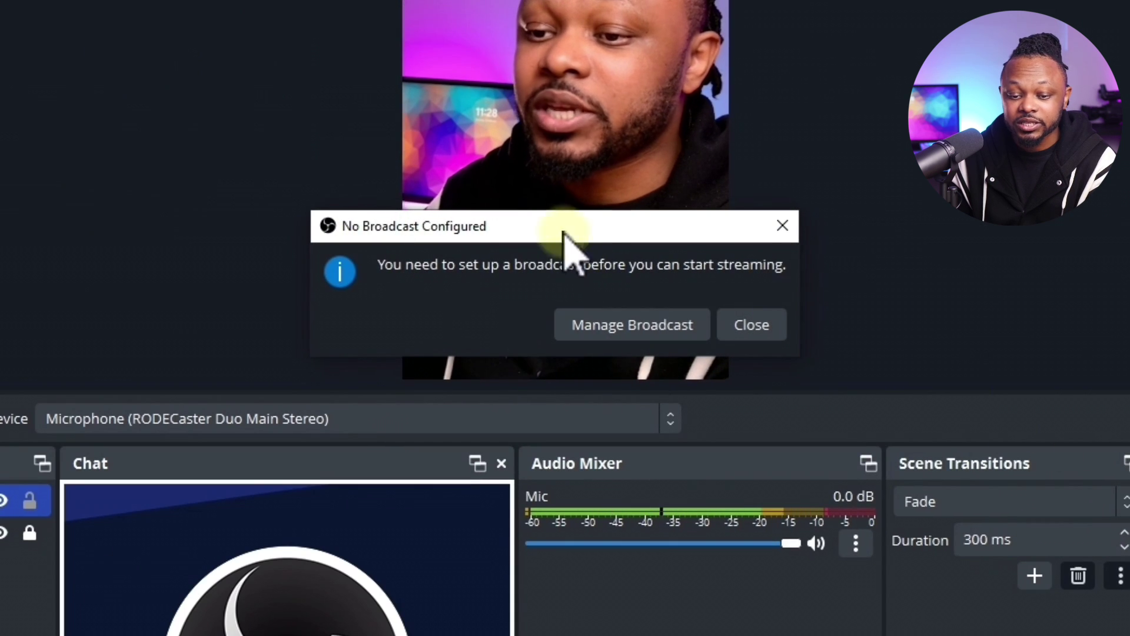
left_click_drag(524, 226, 584, 219)
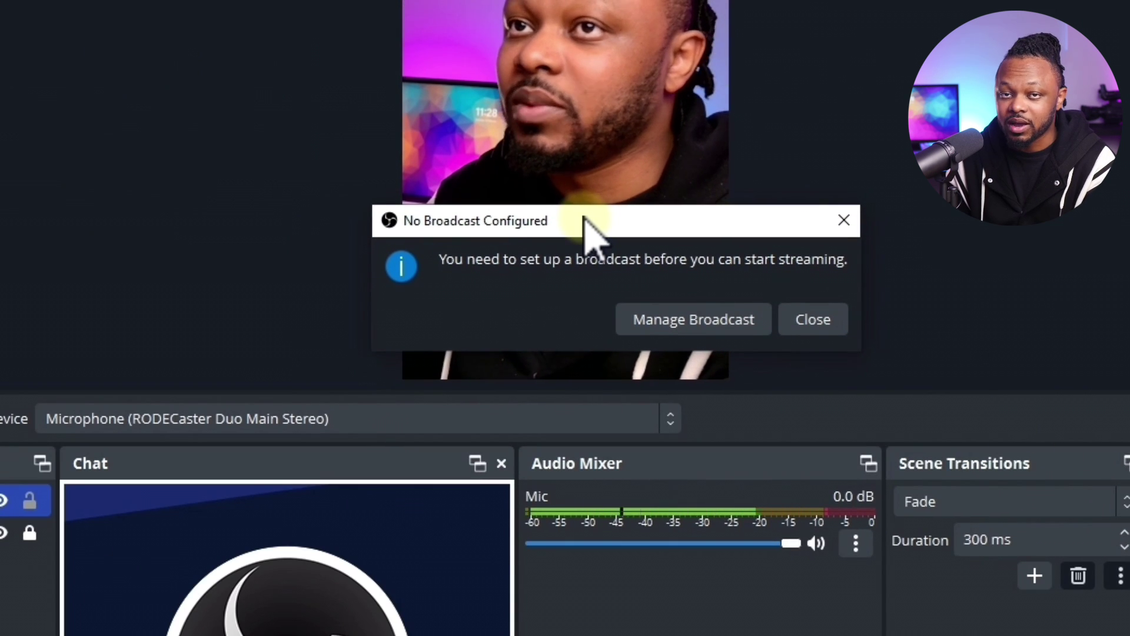
left_click(843, 221)
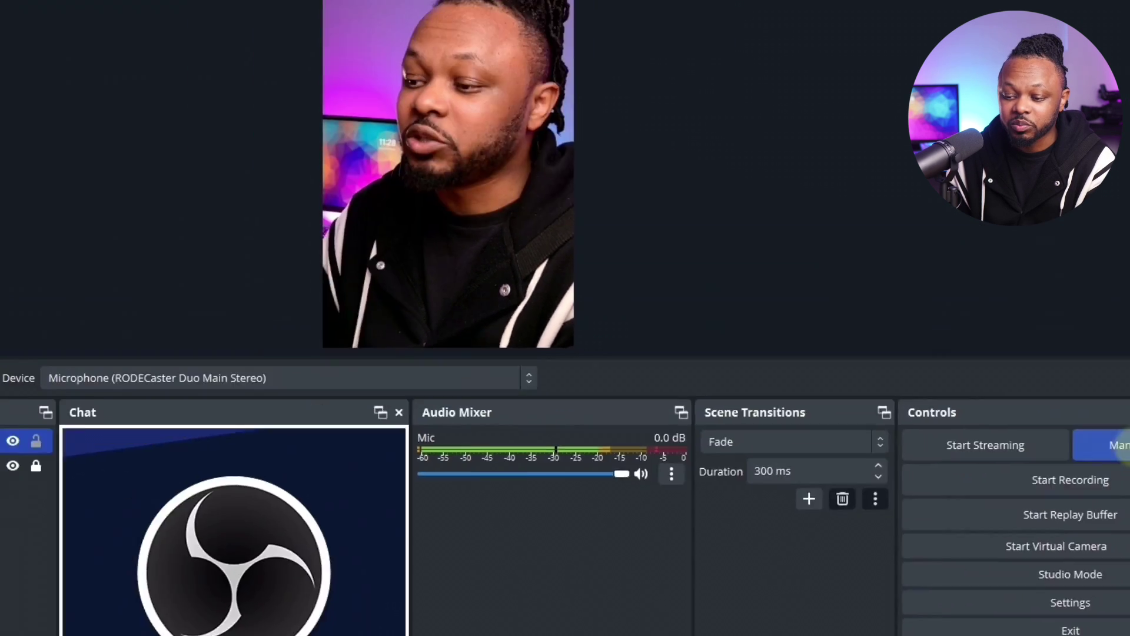
Open the YouTube broadcast setup, check the existing broadcasts, and return to creating a new broadcast.
left_click(986, 327)
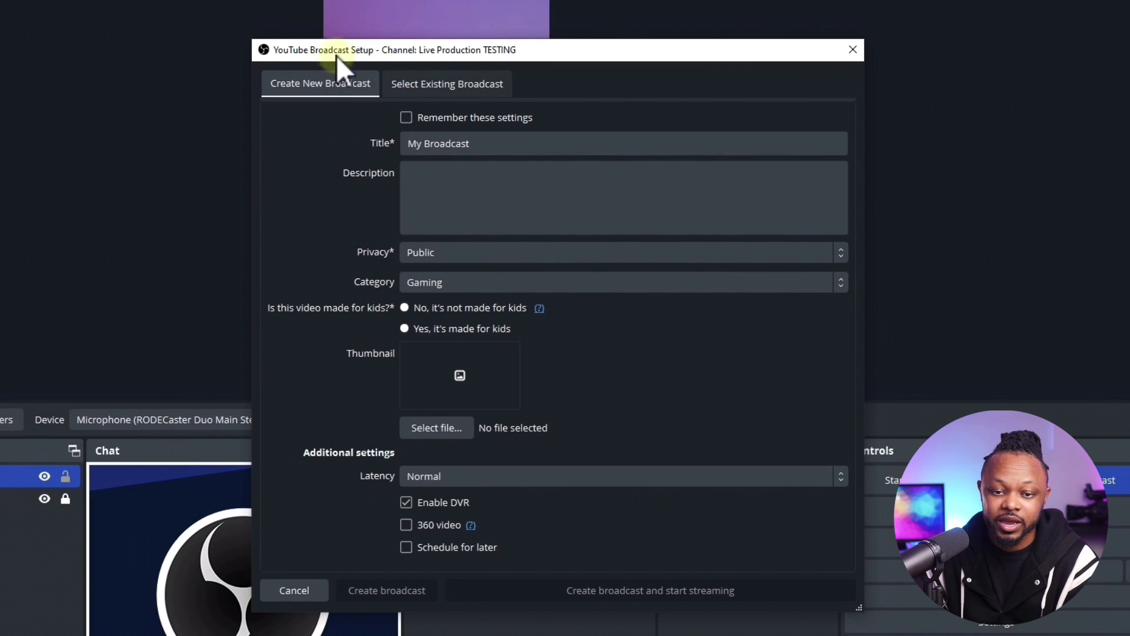
left_click_drag(337, 55, 320, 45)
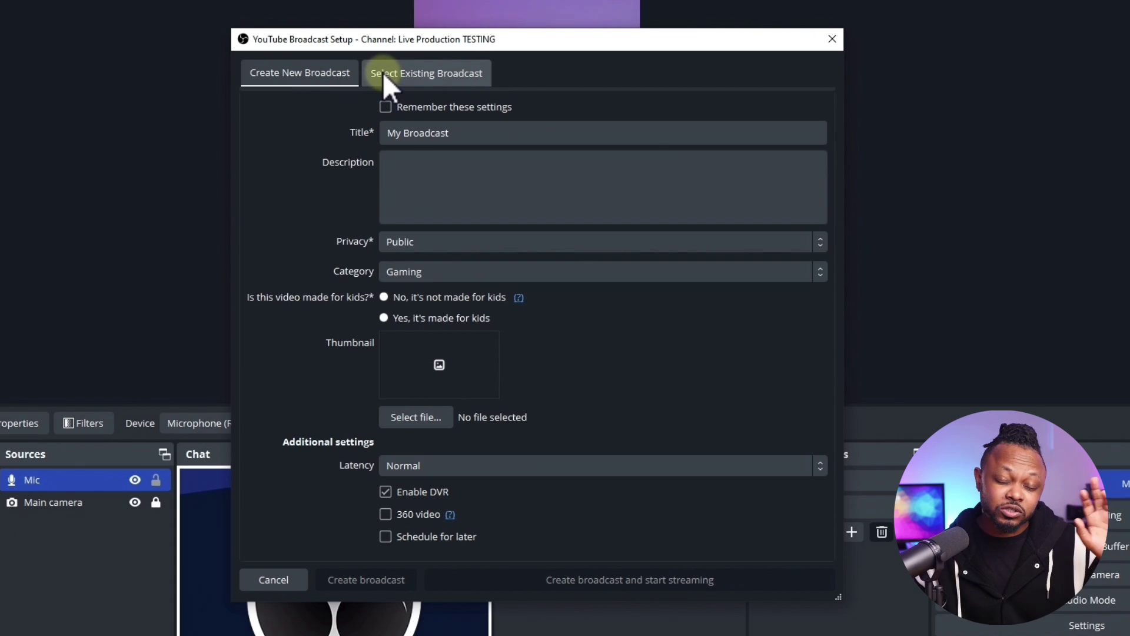
left_click(415, 73)
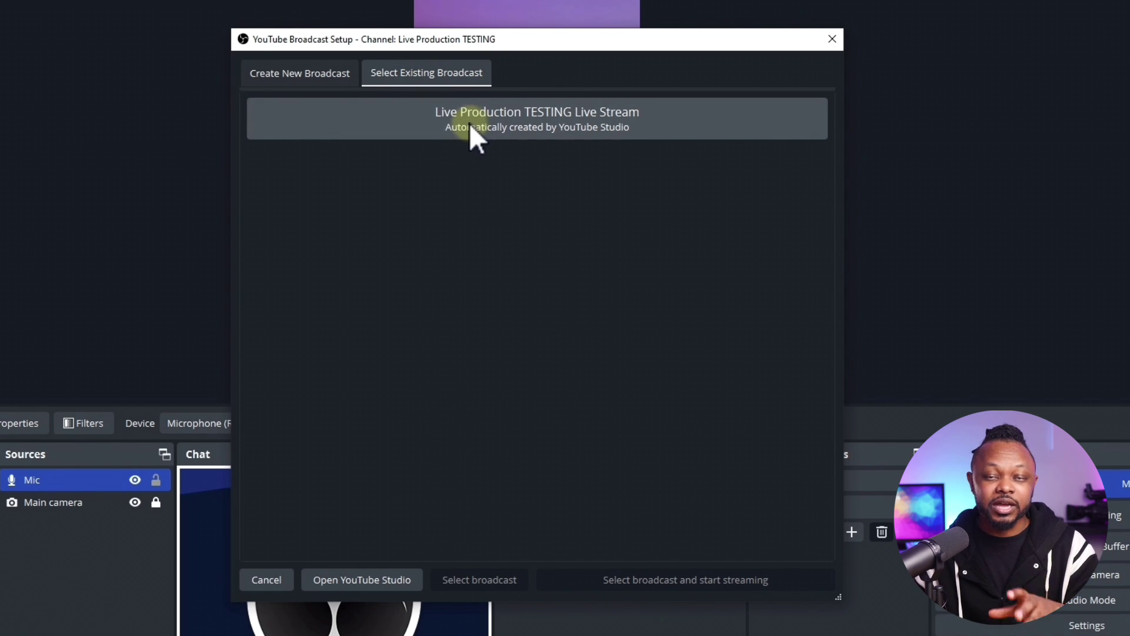
left_click(305, 71)
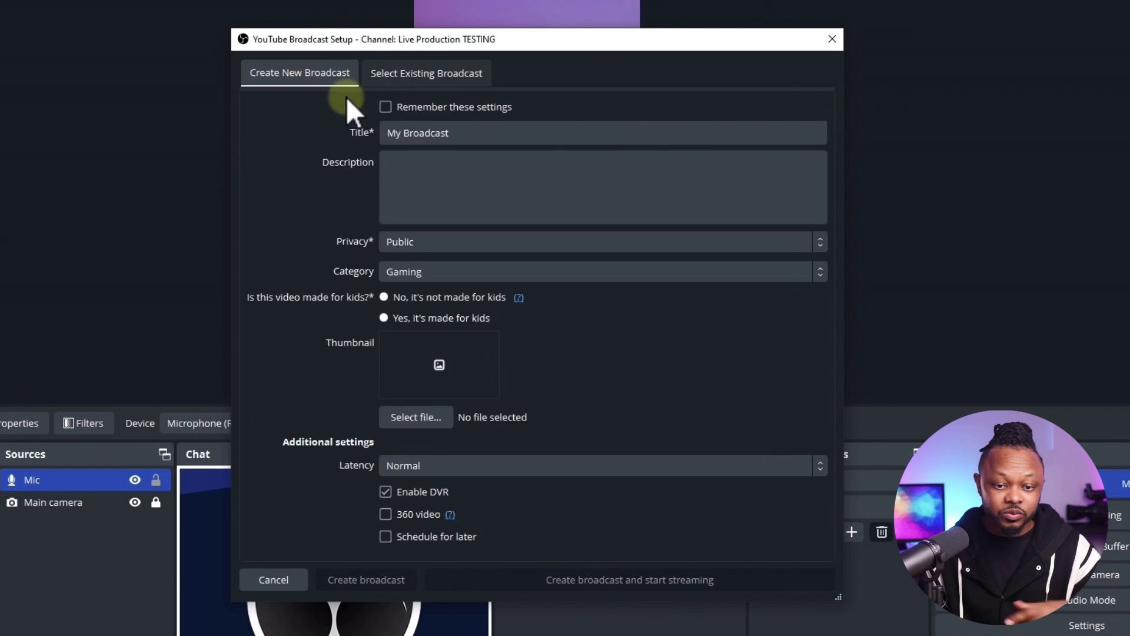
Title the new broadcast Test and enter Testing as its description.
triple_click(506, 136)
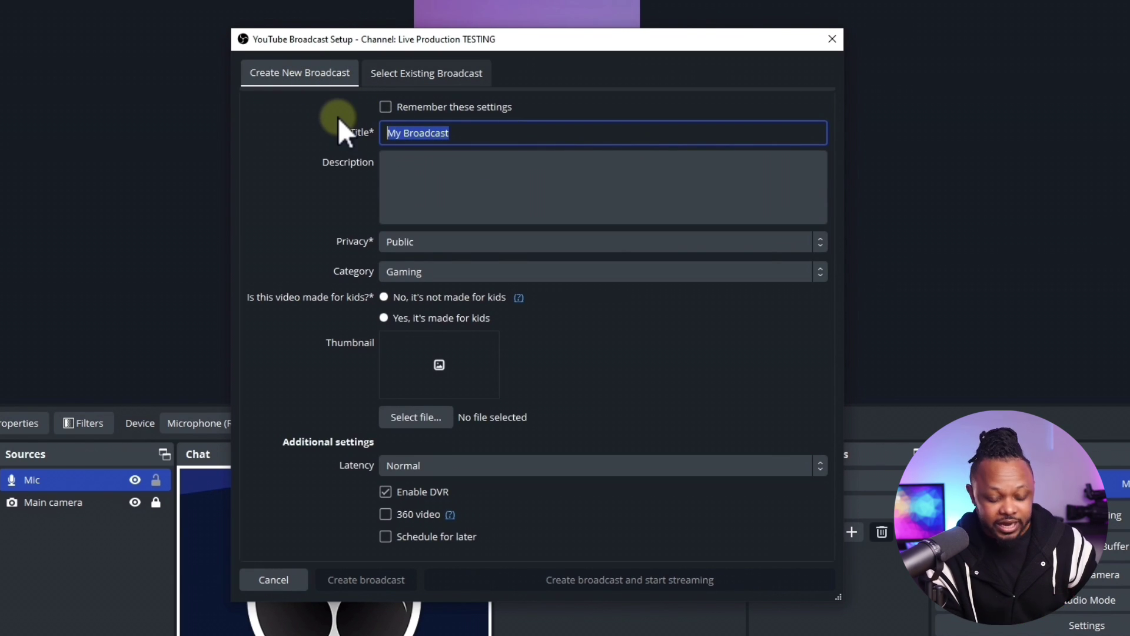
type("Test")
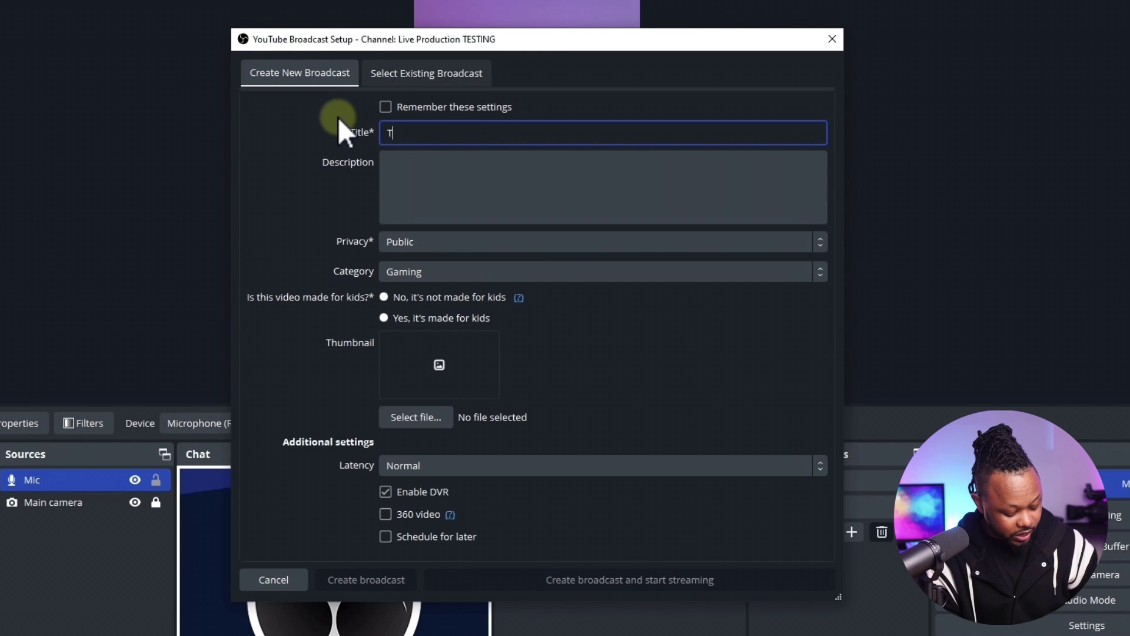
left_click(425, 168)
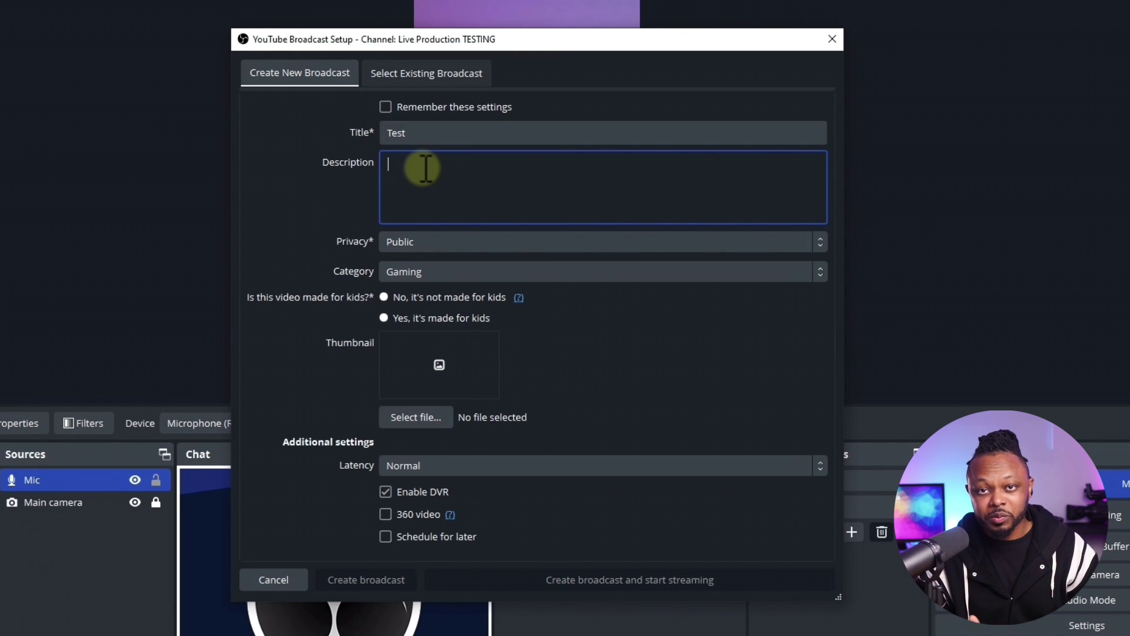
type("Testing")
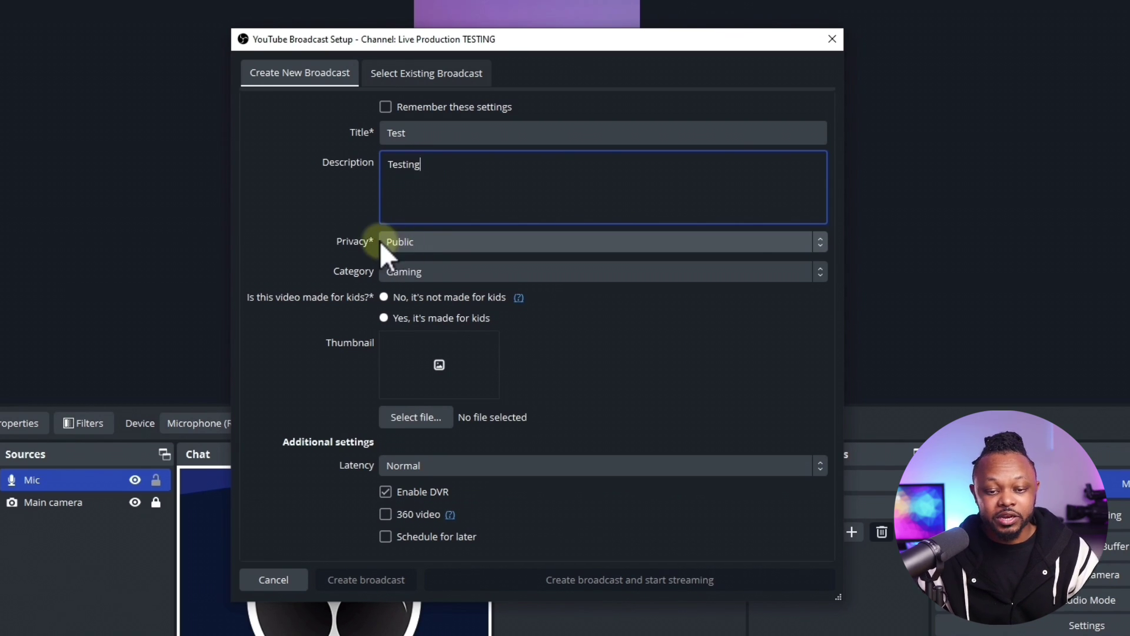
Set the broadcast's privacy to Unlisted, its category to People & Blogs, and mark it as not made for kids.
left_click(412, 241)
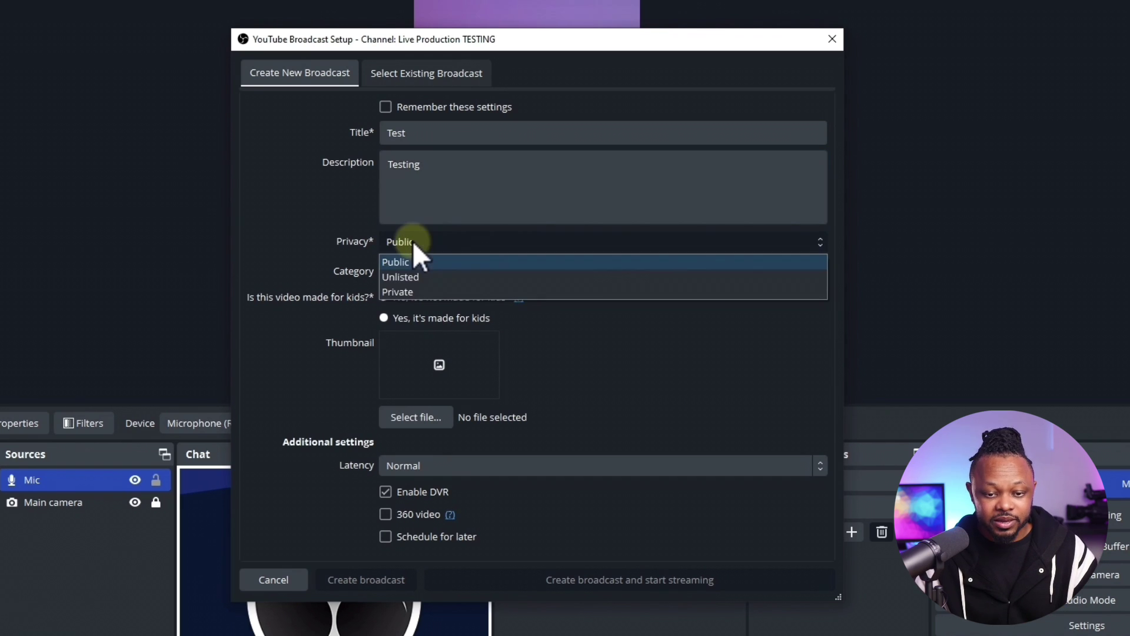
left_click(415, 275)
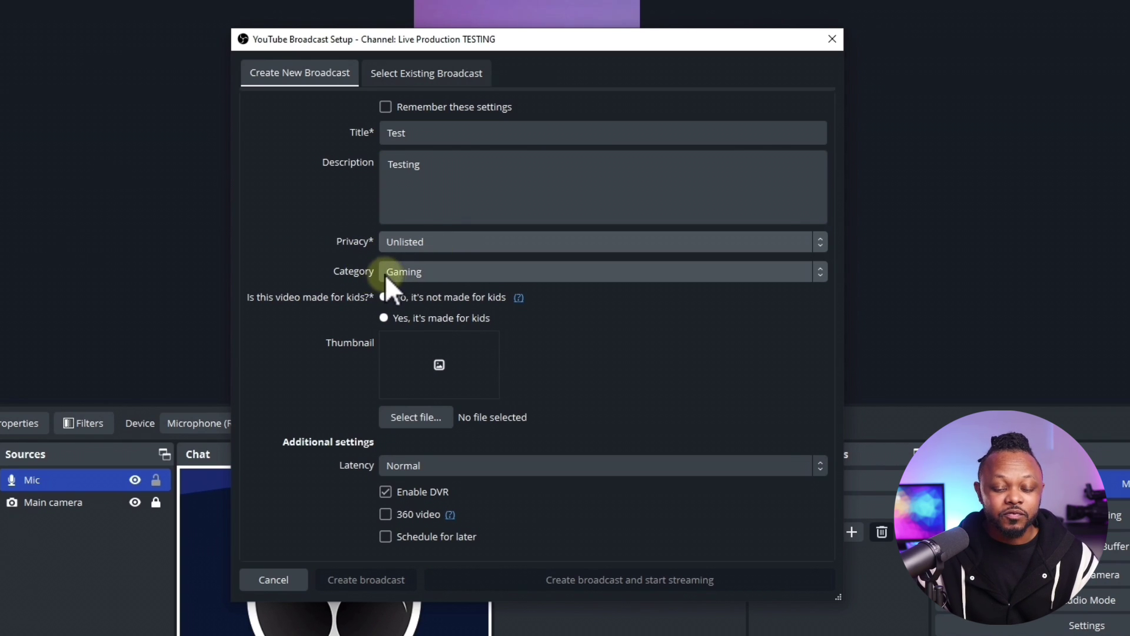
left_click(410, 271)
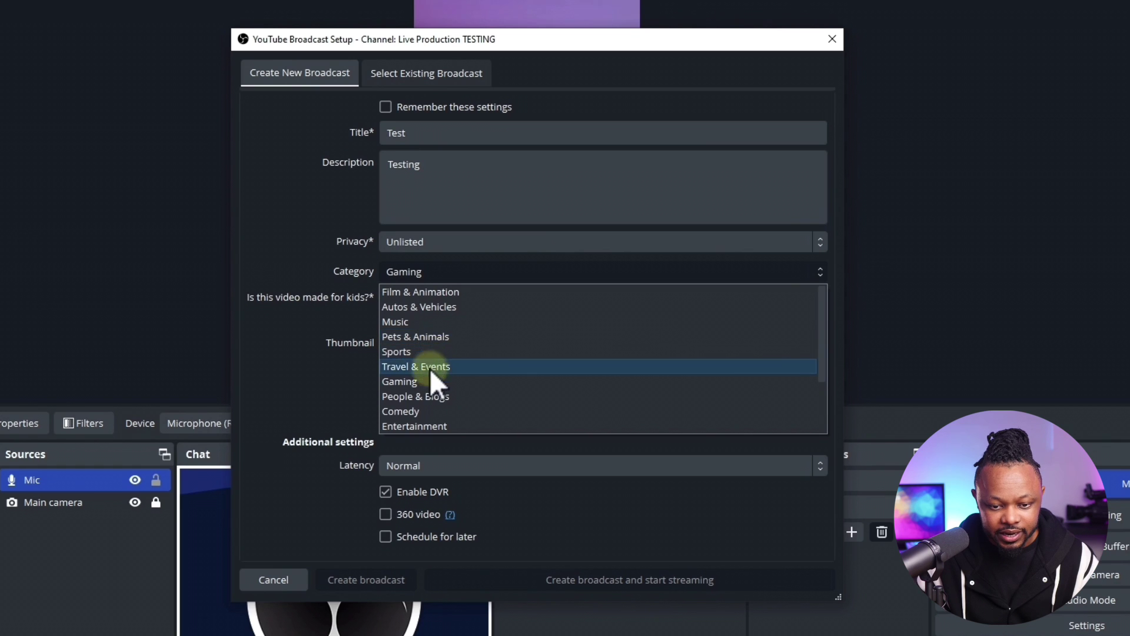
left_click(437, 396)
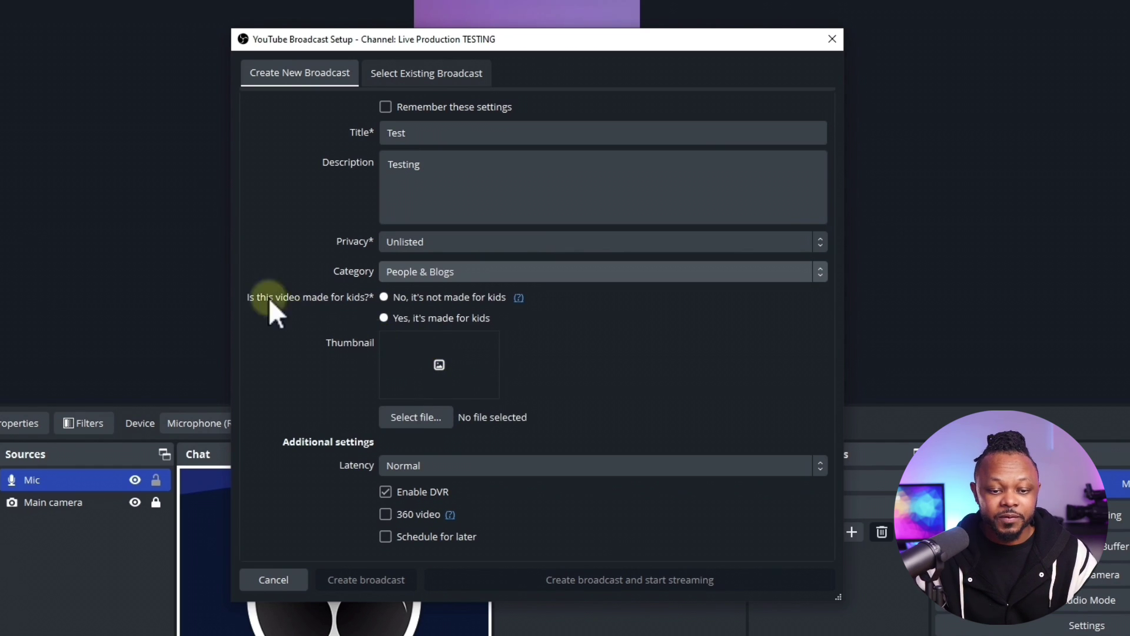
left_click(385, 297)
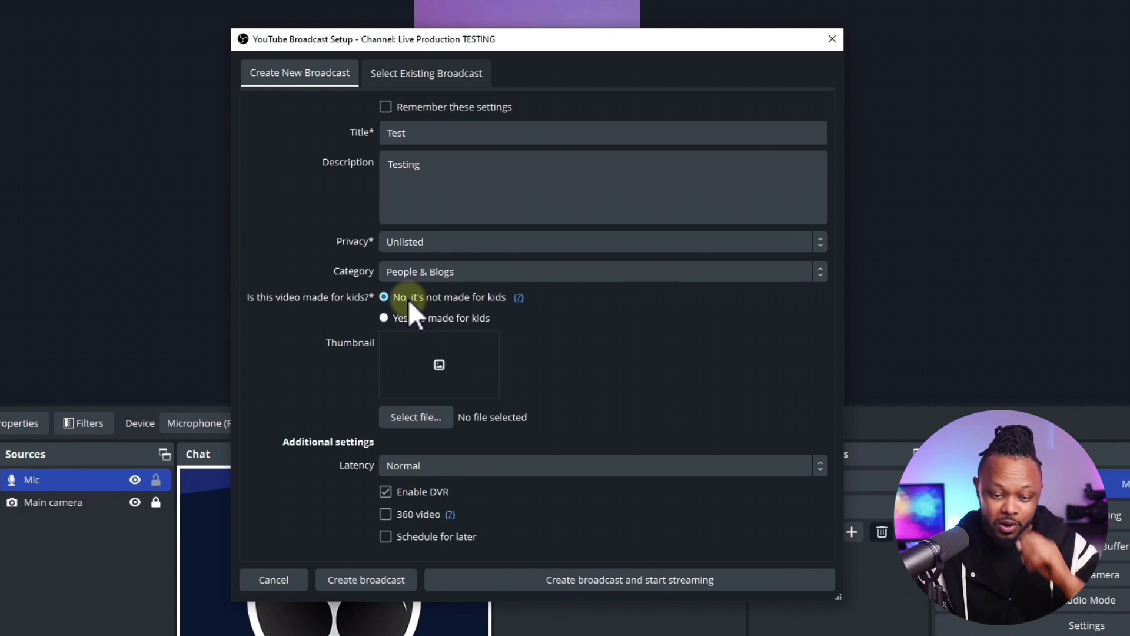
Add the REVISION image from the Downloads folder as the broadcast's thumbnail.
left_click(416, 417)
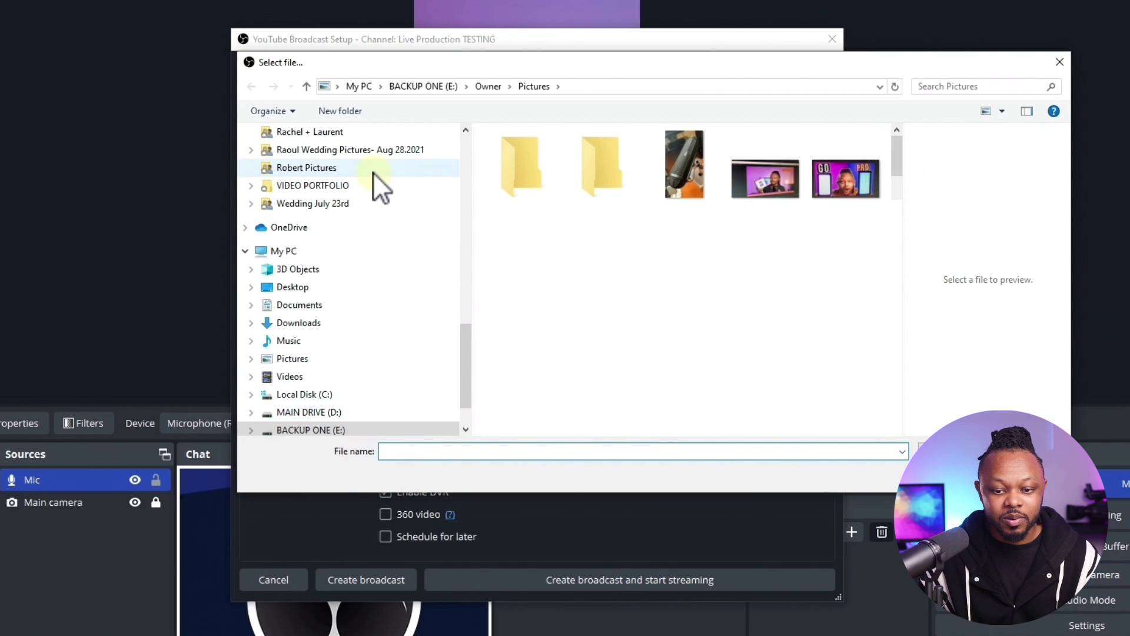
left_click_drag(461, 357, 466, 154)
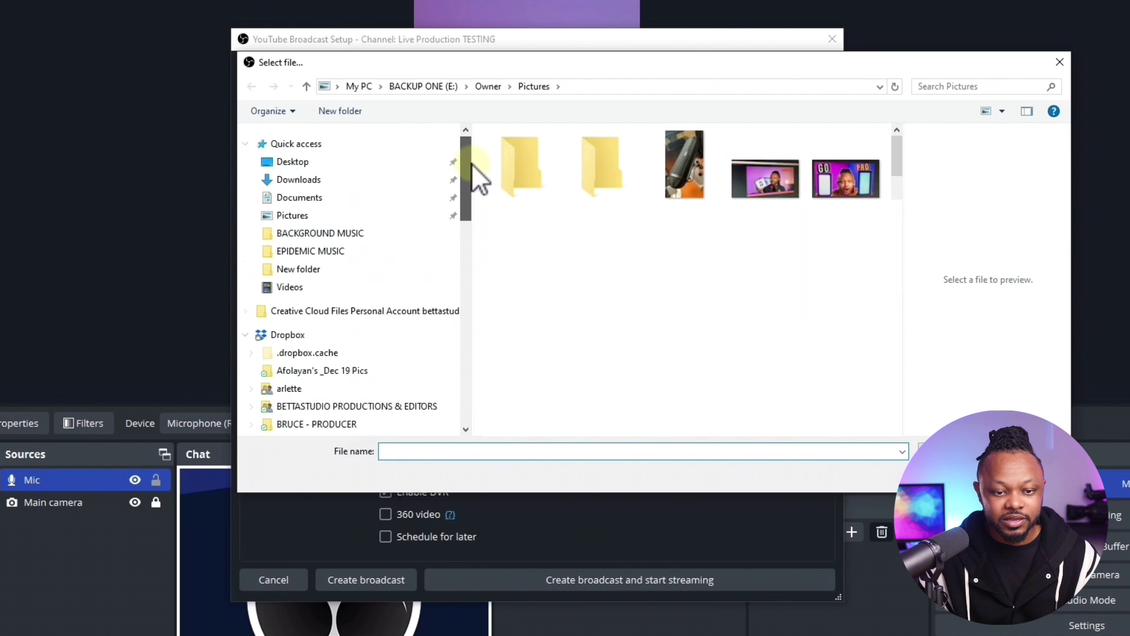
left_click(323, 180)
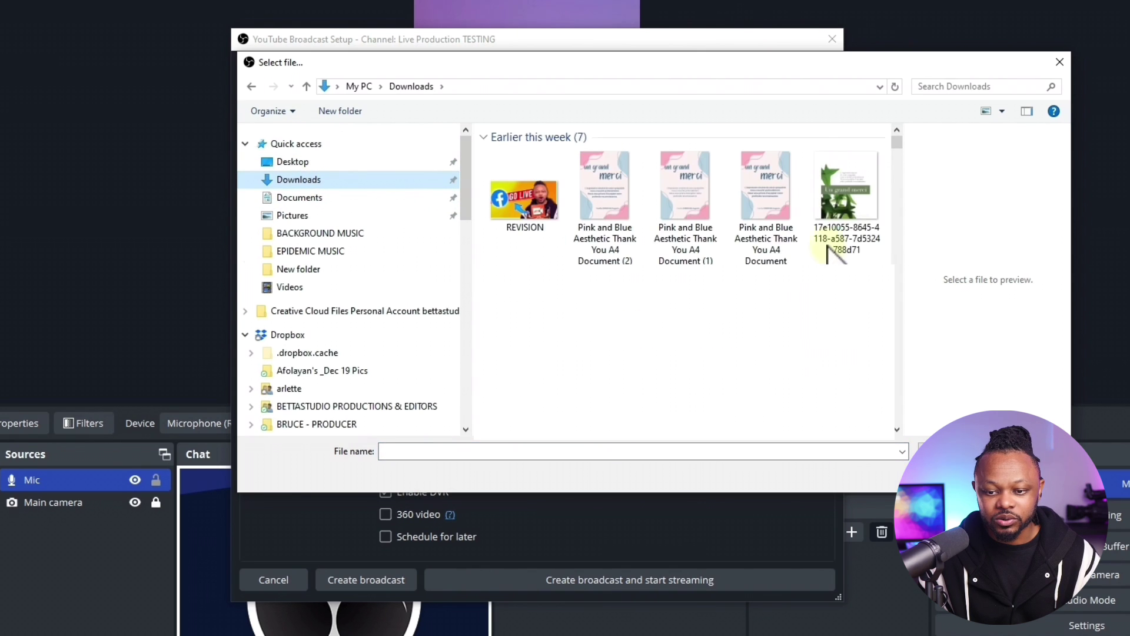
left_click(507, 189)
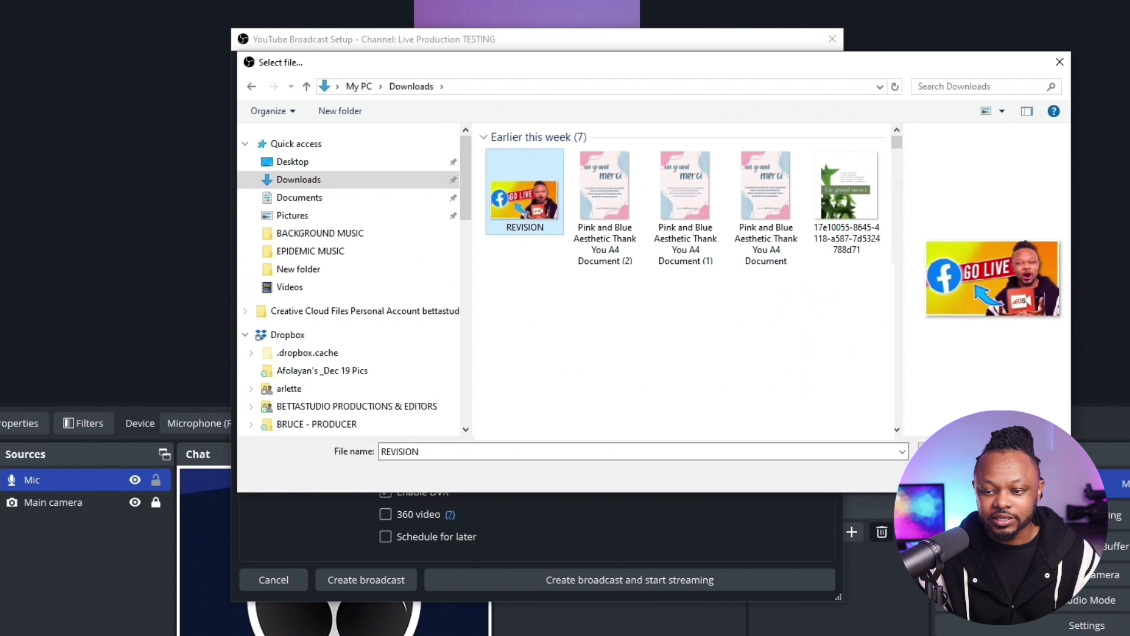
key("Return")
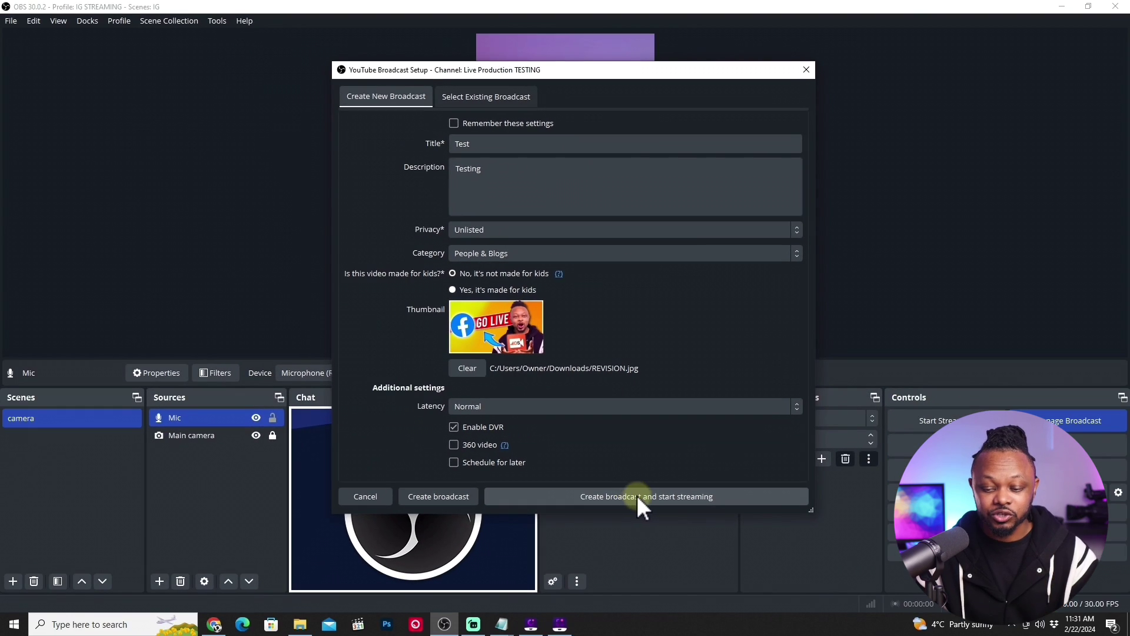
Create the broadcast and start streaming, then switch to YouTube Studio in the browser and refresh the channel's live content list.
left_click(619, 580)
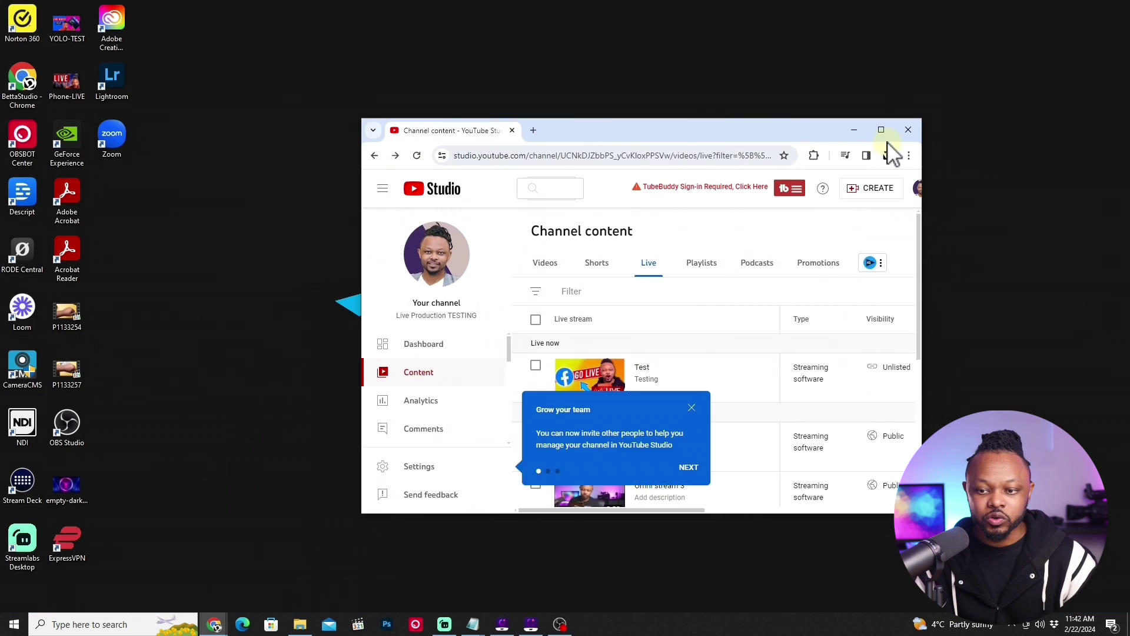
left_click(883, 131)
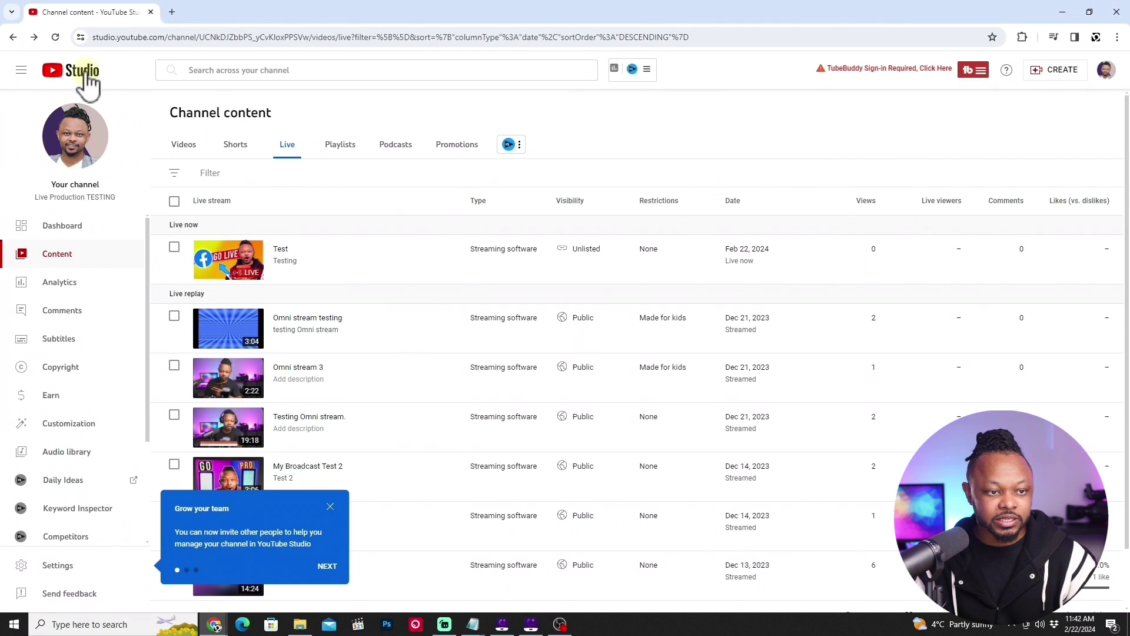
left_click(56, 38)
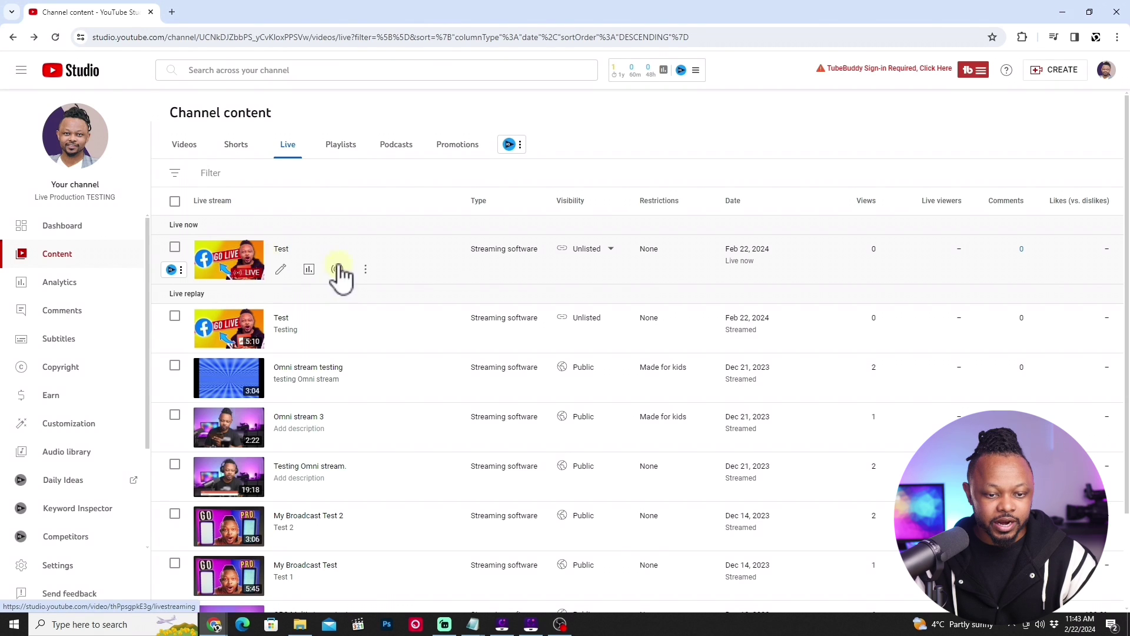
Copy the shareable link of the Test stream that is live now and open it in a new browser tab.
left_click(365, 271)
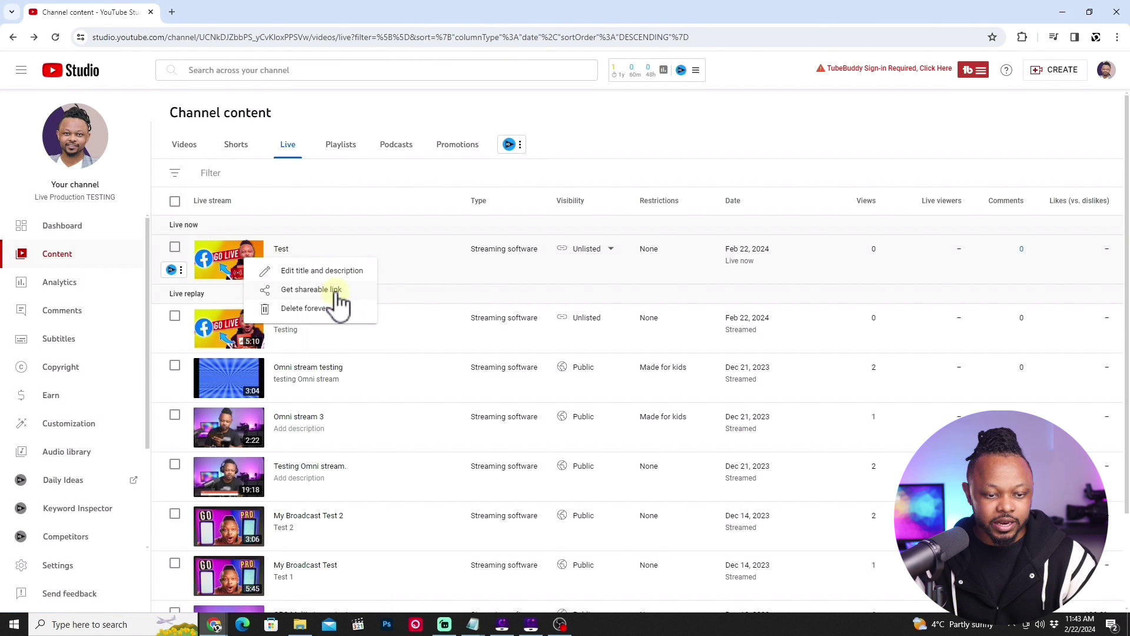
left_click(340, 290)
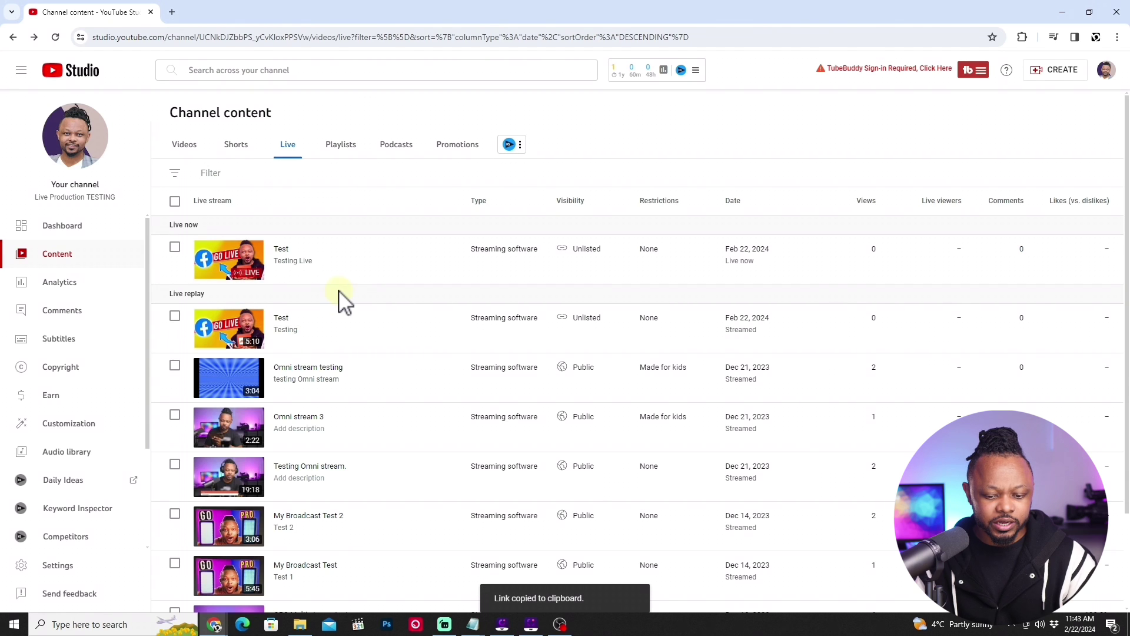
left_click(172, 12)
right_click(154, 38)
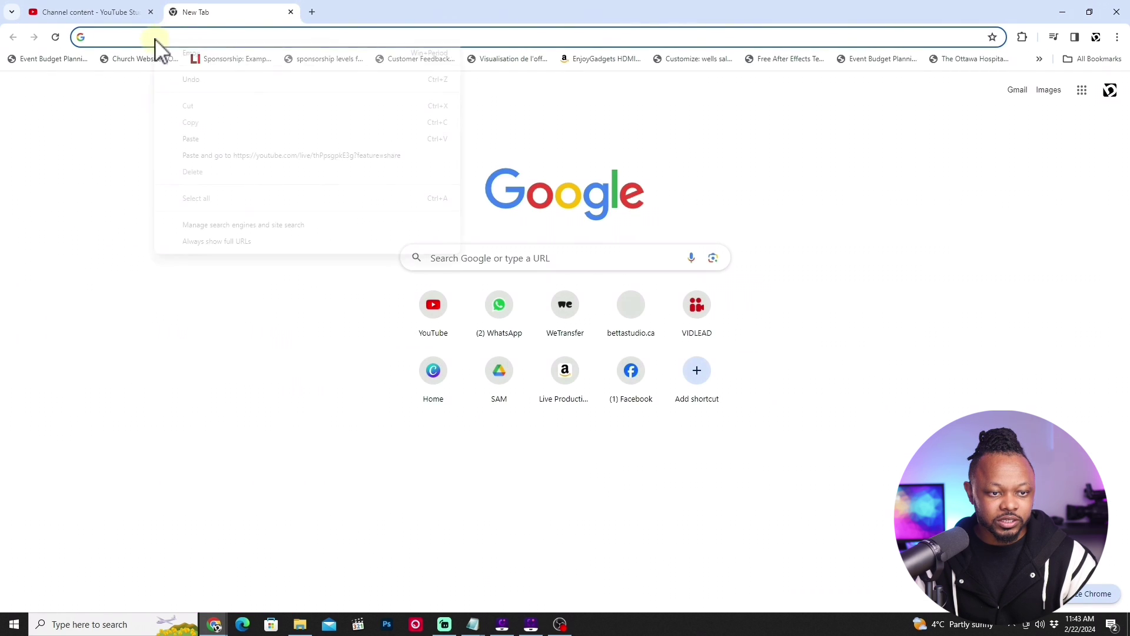
left_click(206, 155)
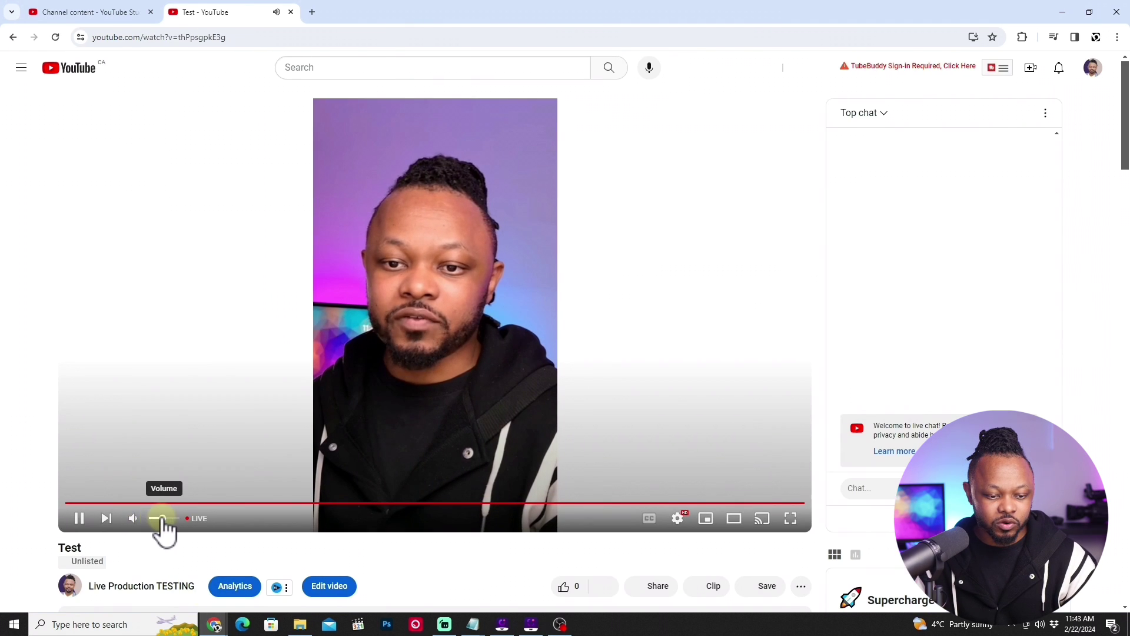
Adjust the playback volume of the live Test stream and view the video in full screen.
left_click(160, 519)
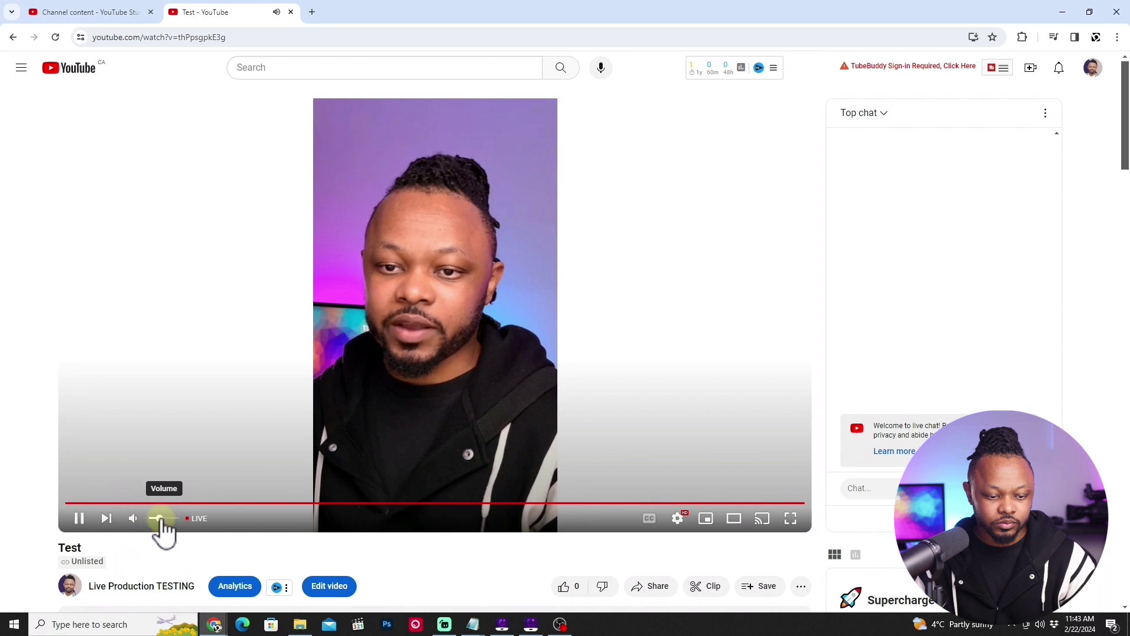
left_click_drag(159, 519, 171, 519)
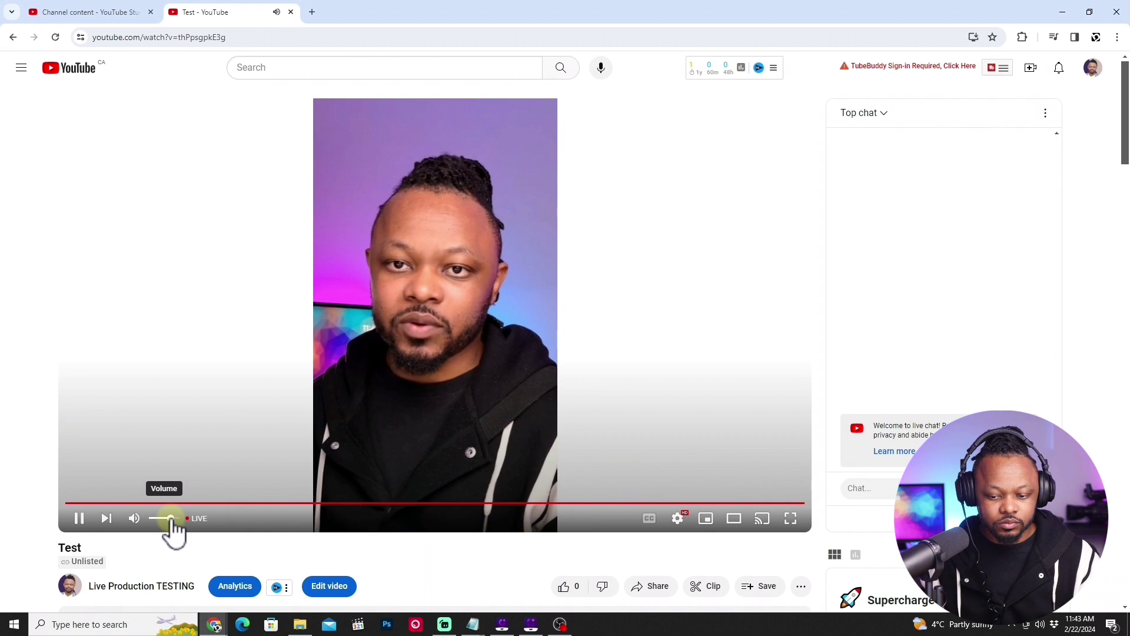
left_click(792, 519)
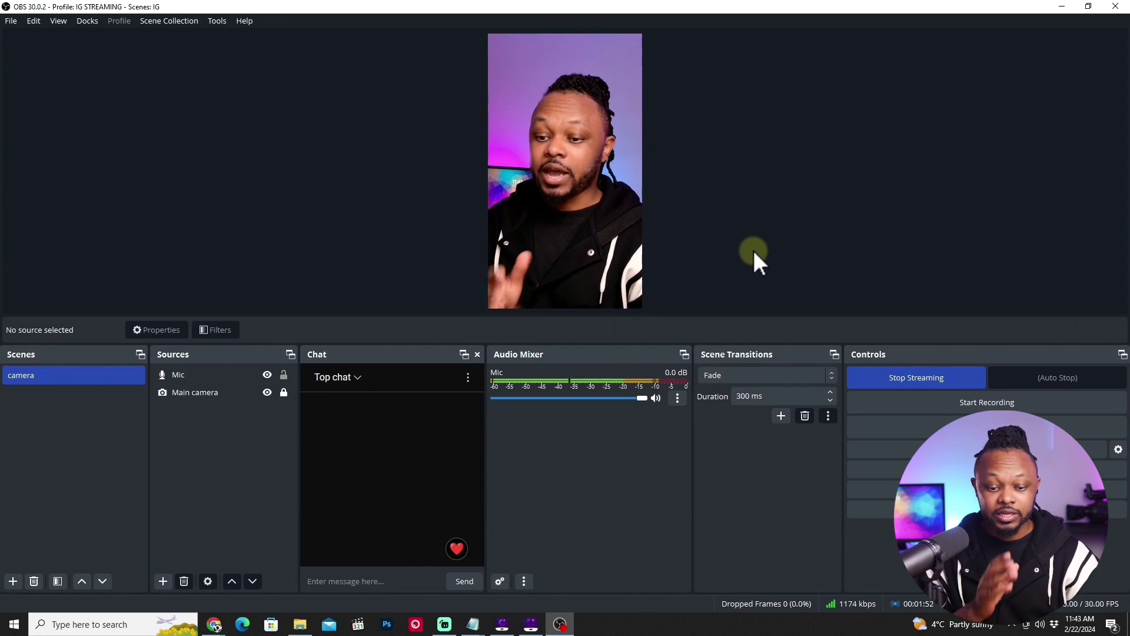
Switch to OBS Studio and send the message Hello to the stream's live chat.
left_click(317, 583)
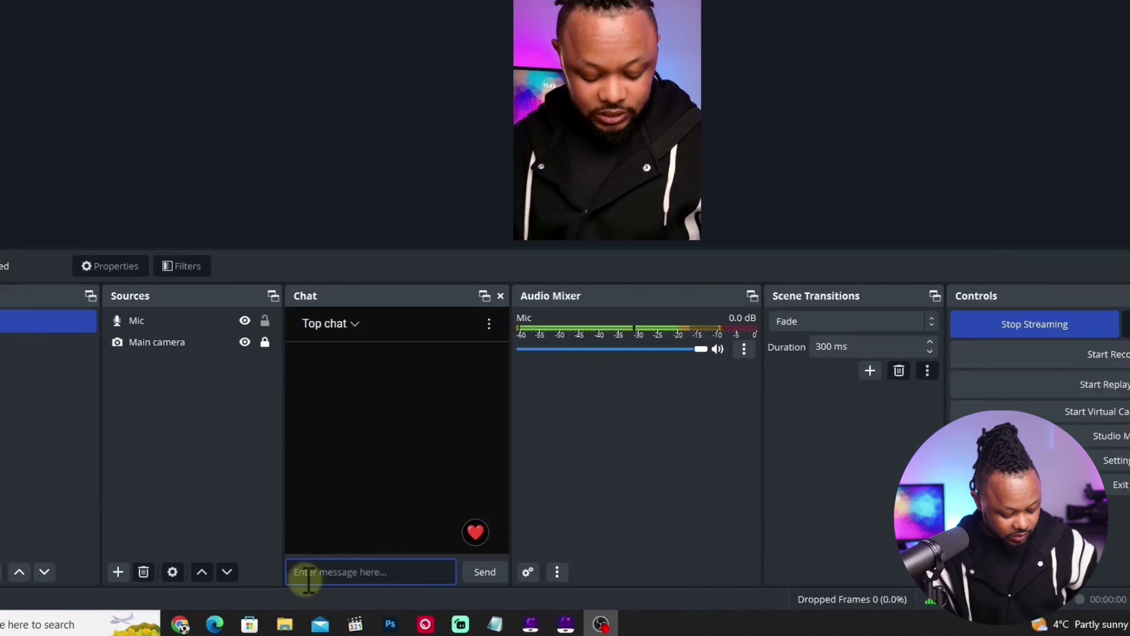
type("He")
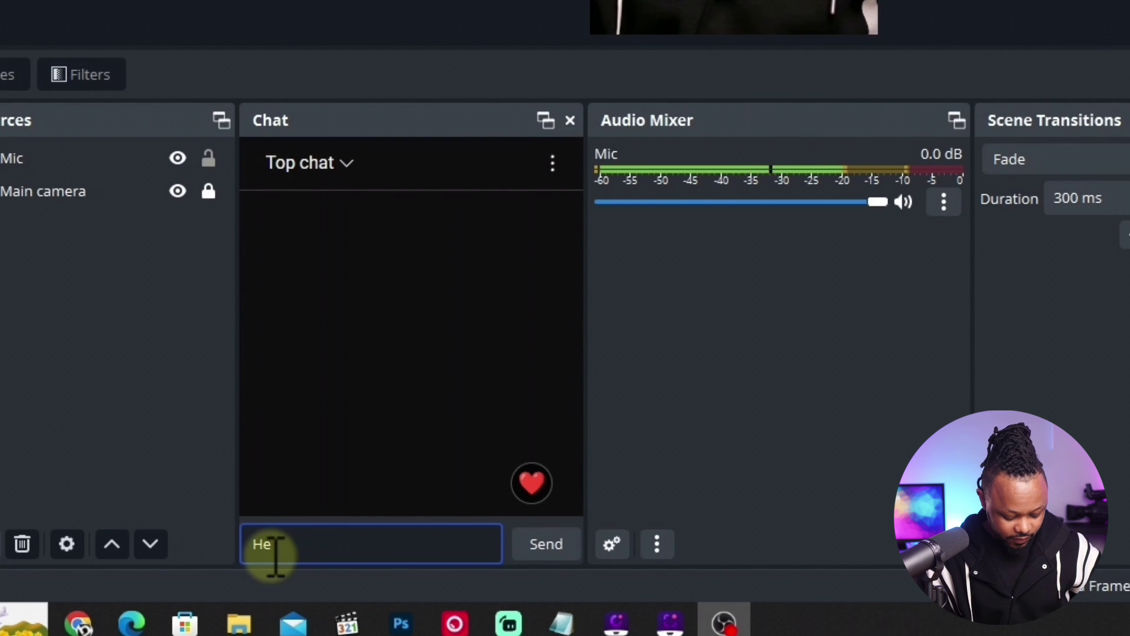
type("llo")
key("Return")
left_click(547, 544)
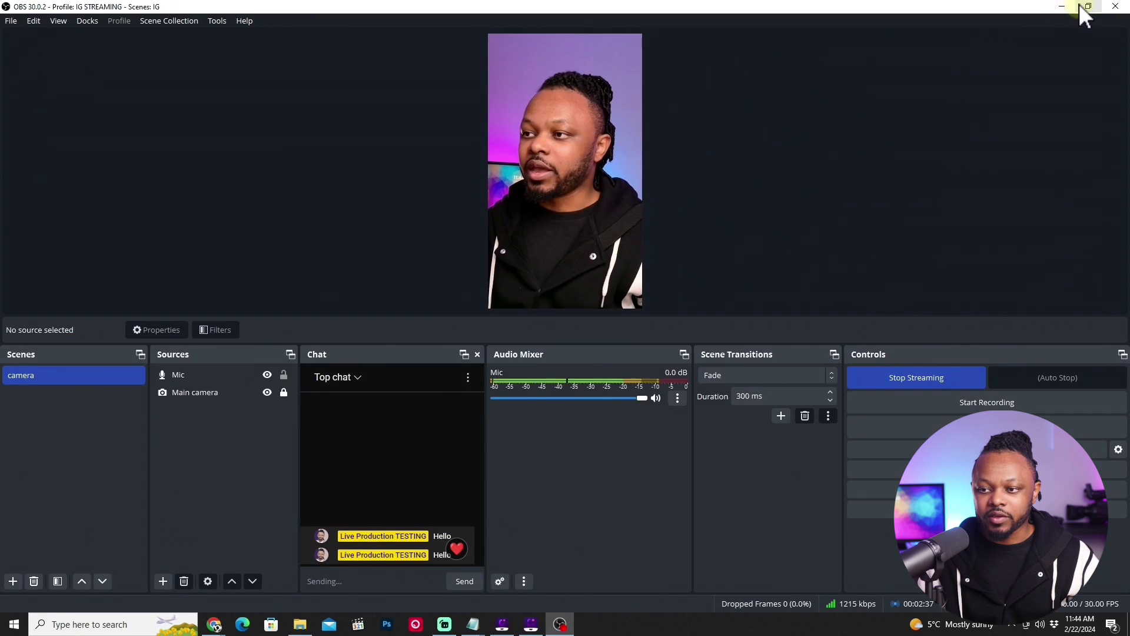
Return to the Test stream's YouTube watch page and move playback forward towards the live point to check the stream and chat.
left_click(1086, 6)
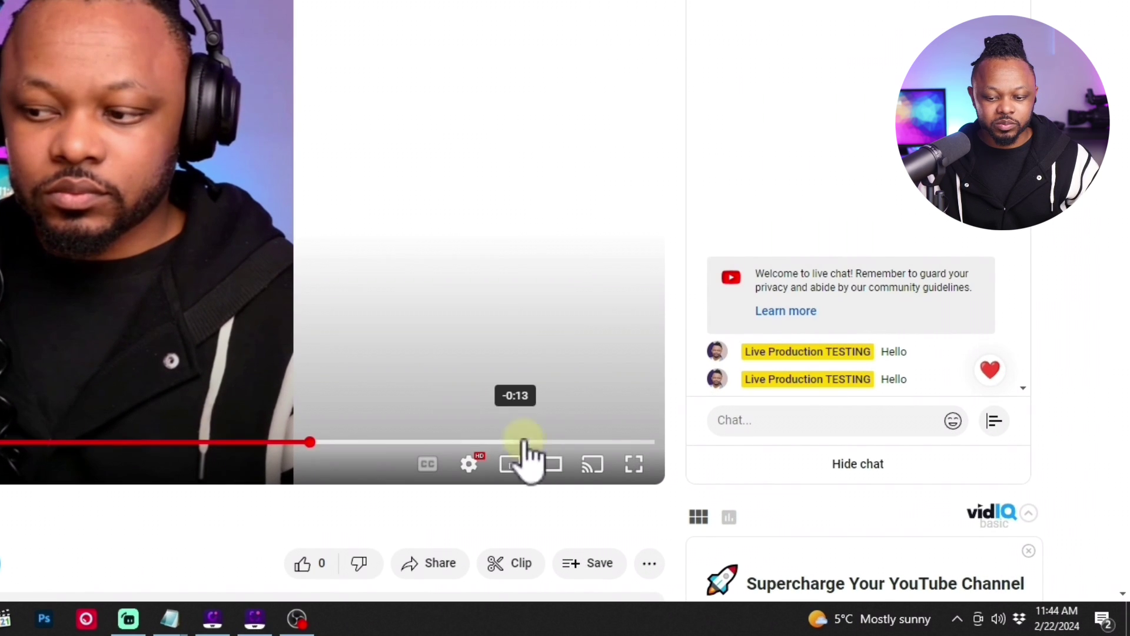
left_click(615, 441)
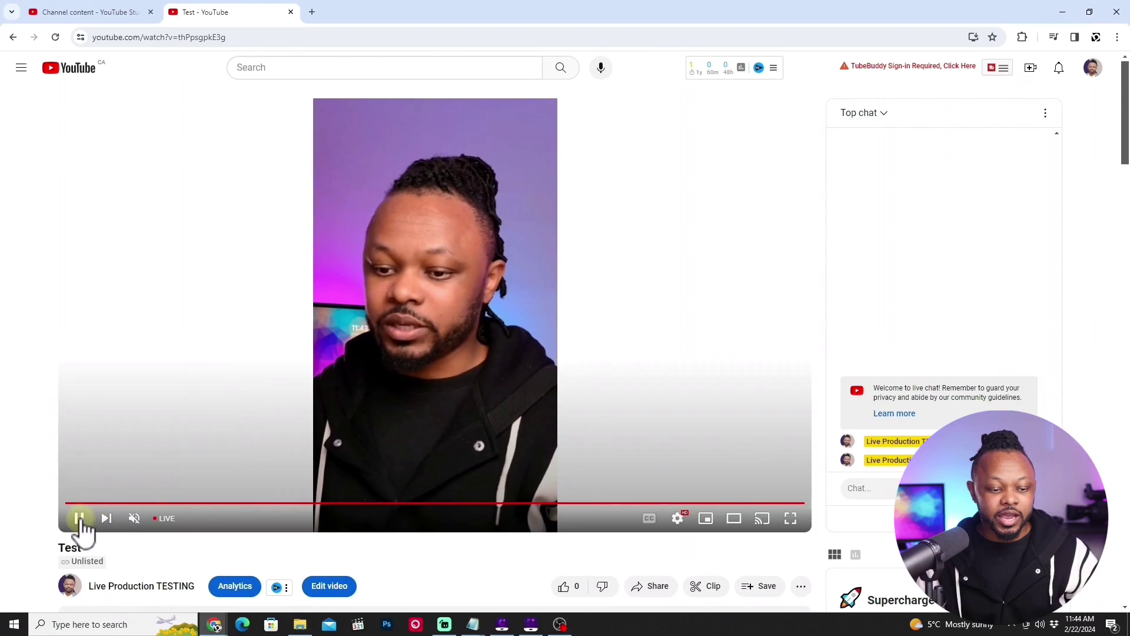